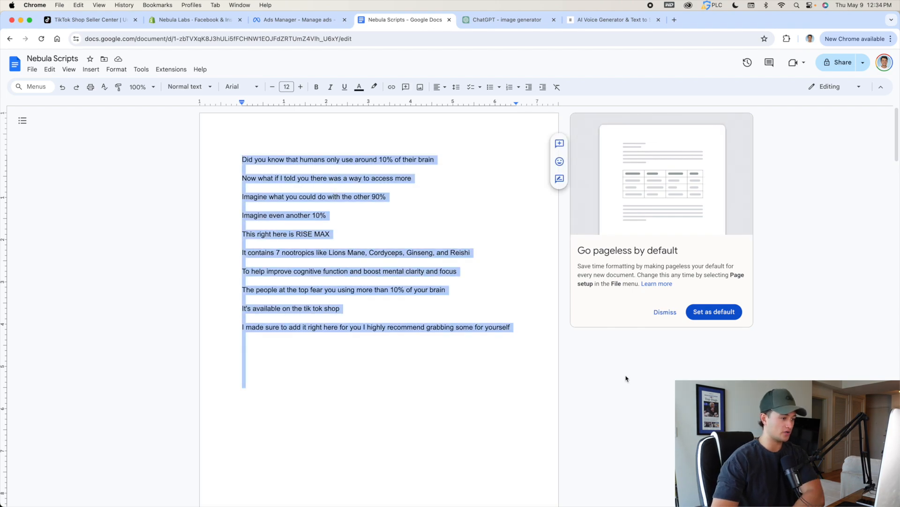
Review the script's opening hook line about humans using only around 10% of their brain.
click(493, 224)
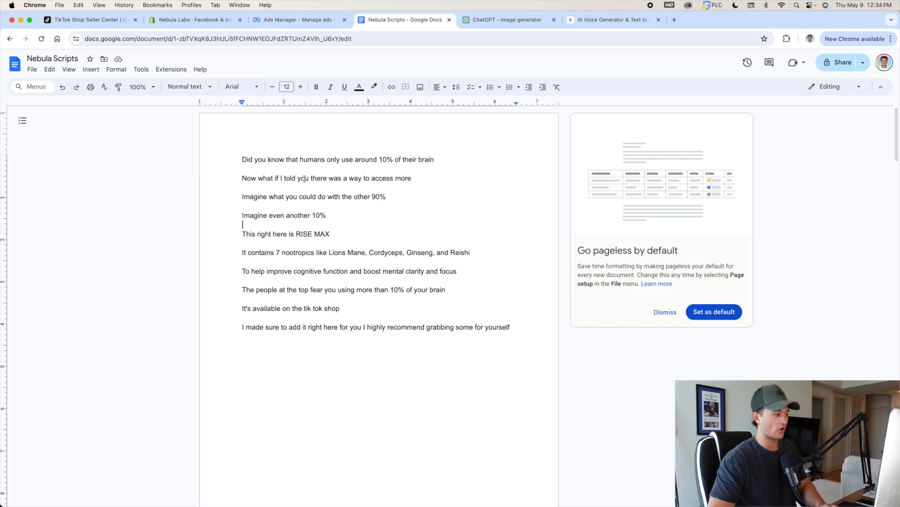
drag(239, 160, 512, 167)
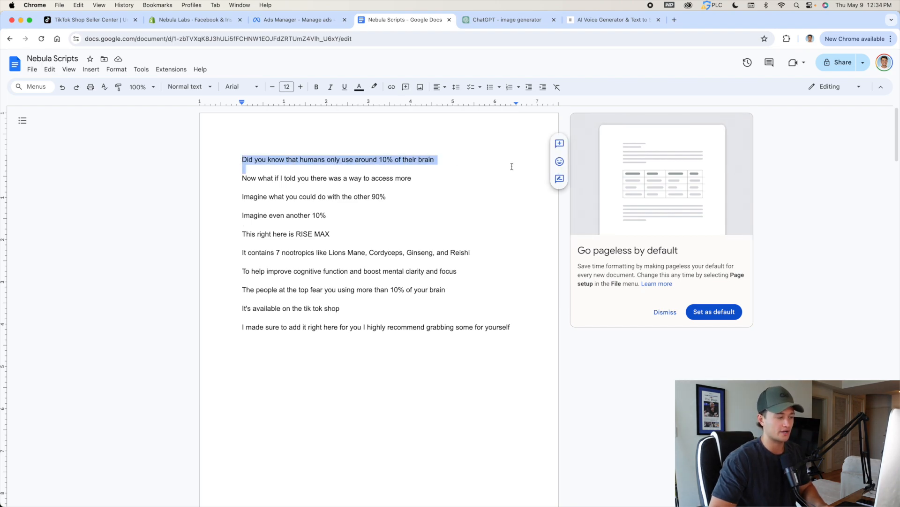
click(512, 166)
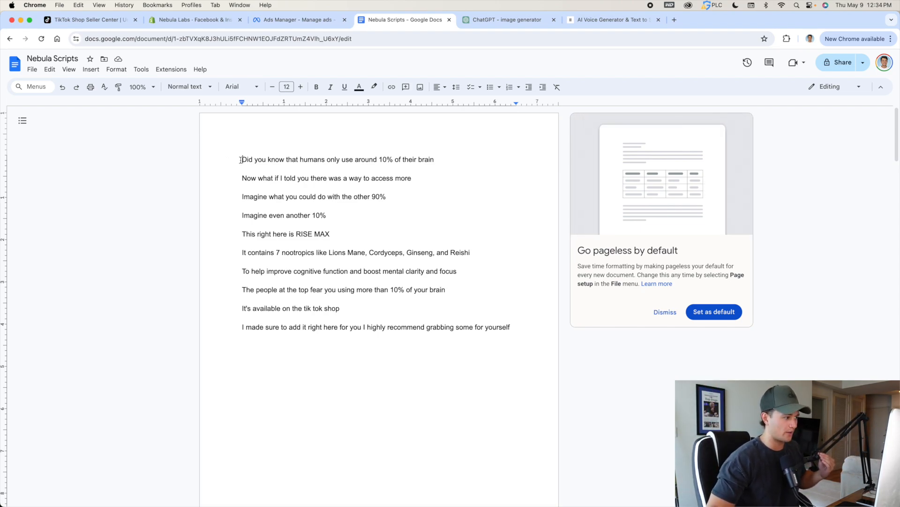
drag(240, 160, 449, 160)
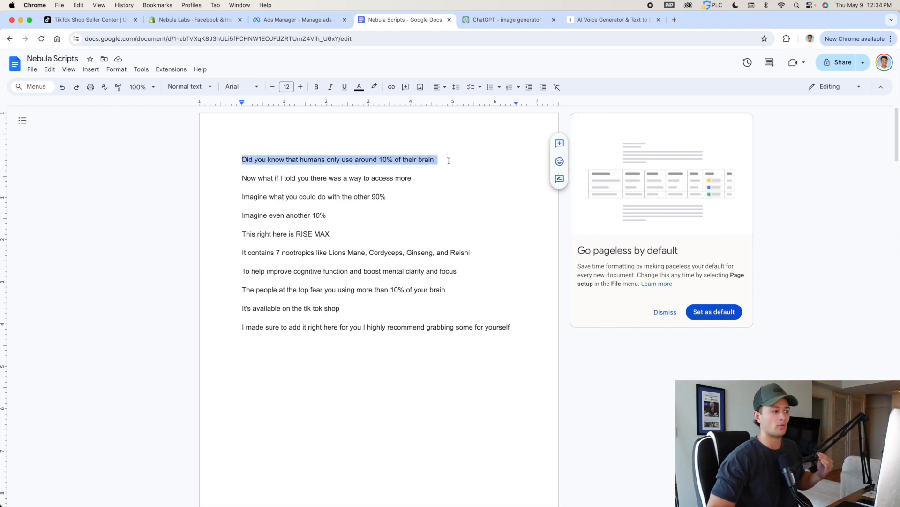
click(449, 161)
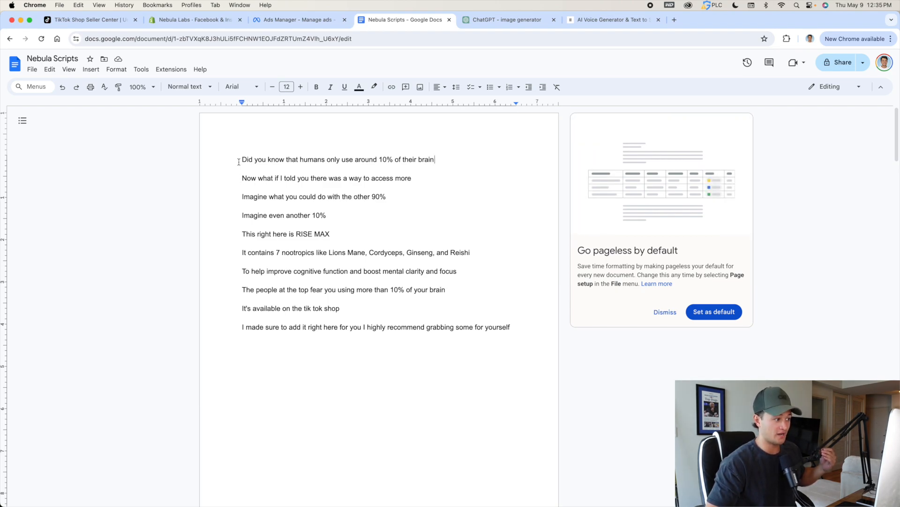
drag(239, 161, 482, 161)
click(471, 162)
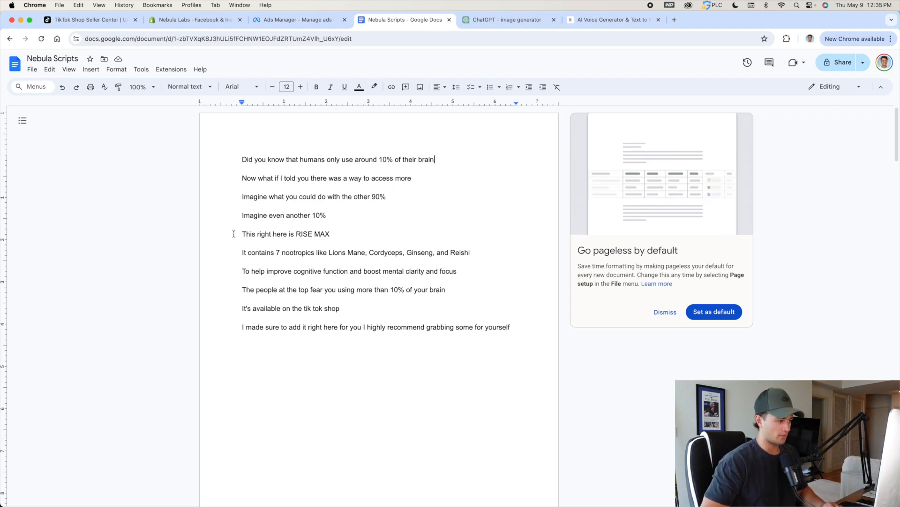
Review the script's RISE MAX introduction, the line about people at the top, and the closing TikTok Shop call to action.
drag(242, 233, 410, 253)
click(384, 244)
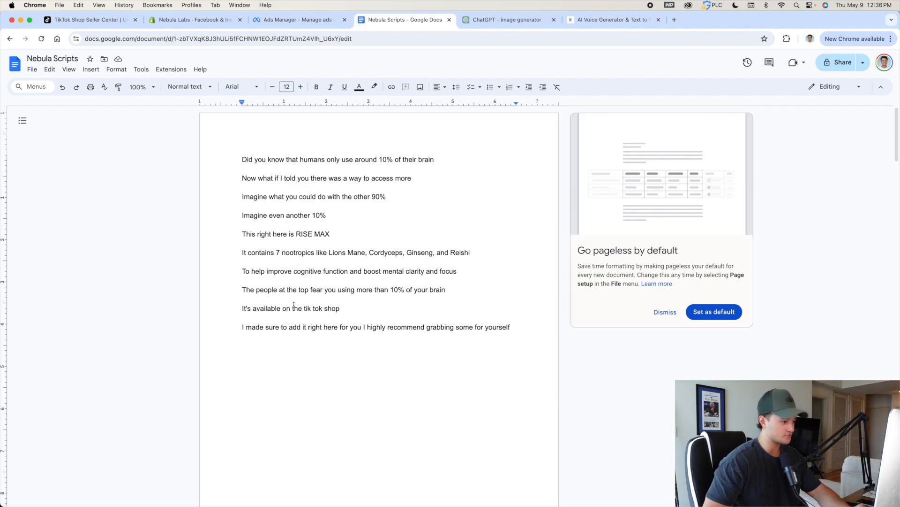
drag(240, 290, 460, 290)
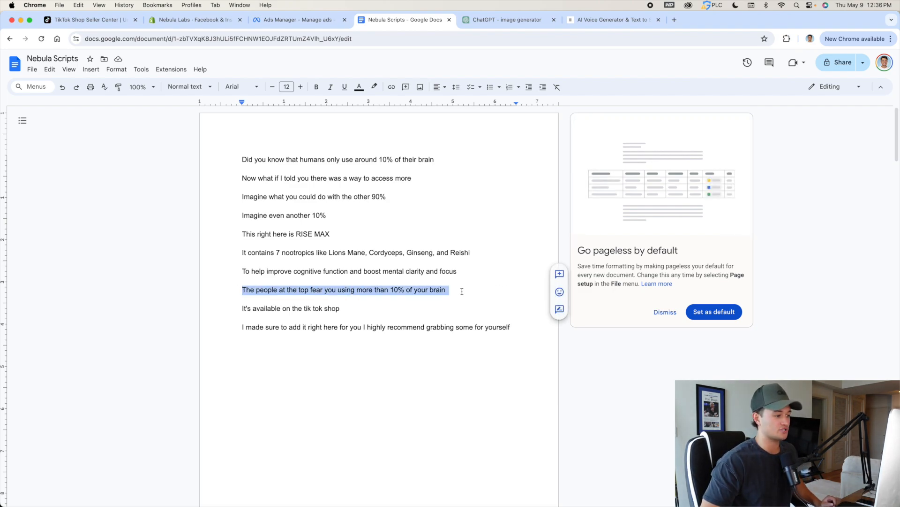
click(461, 290)
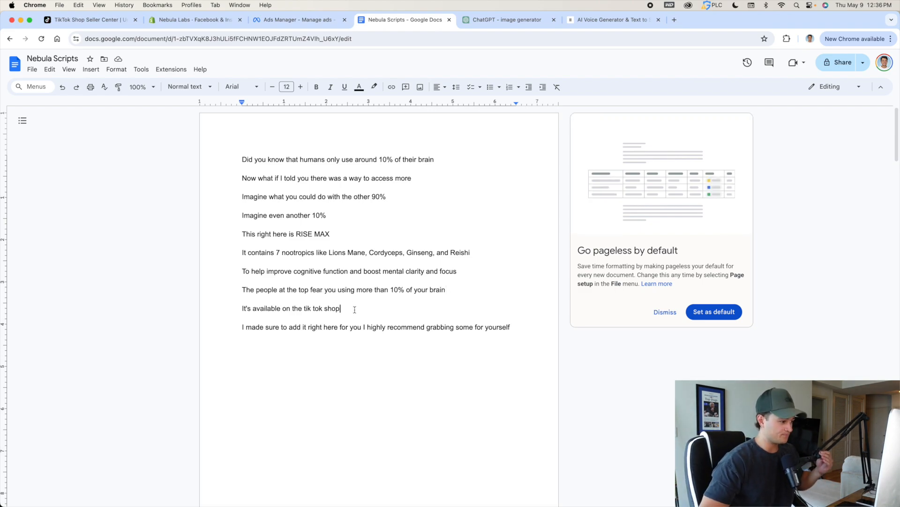
triple_click(416, 312)
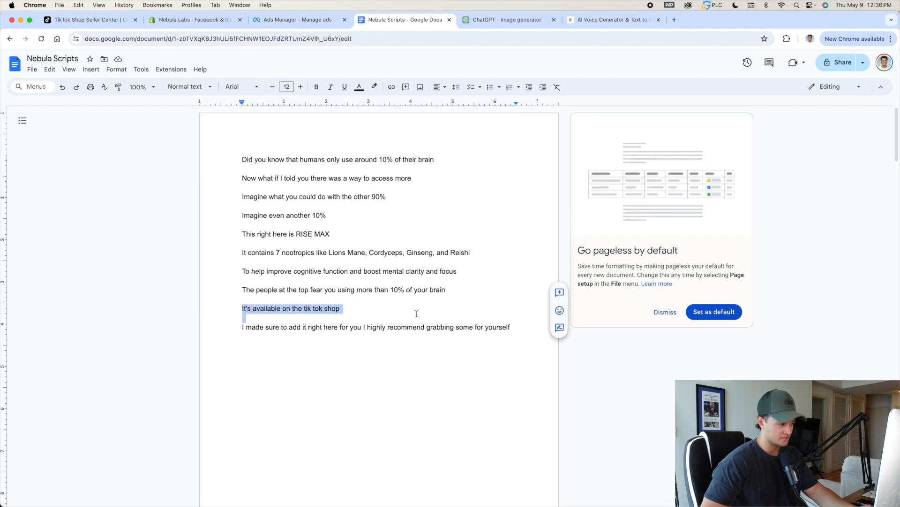
click(417, 314)
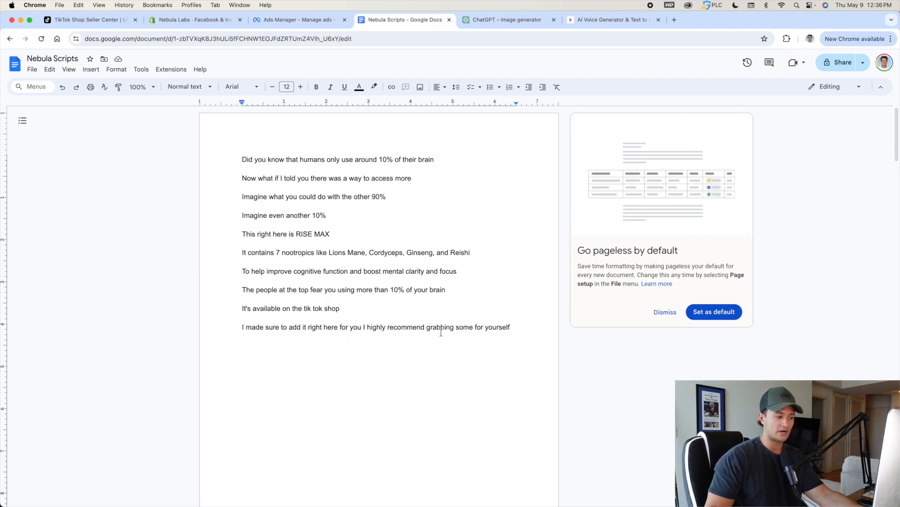
click(527, 325)
double_click(527, 325)
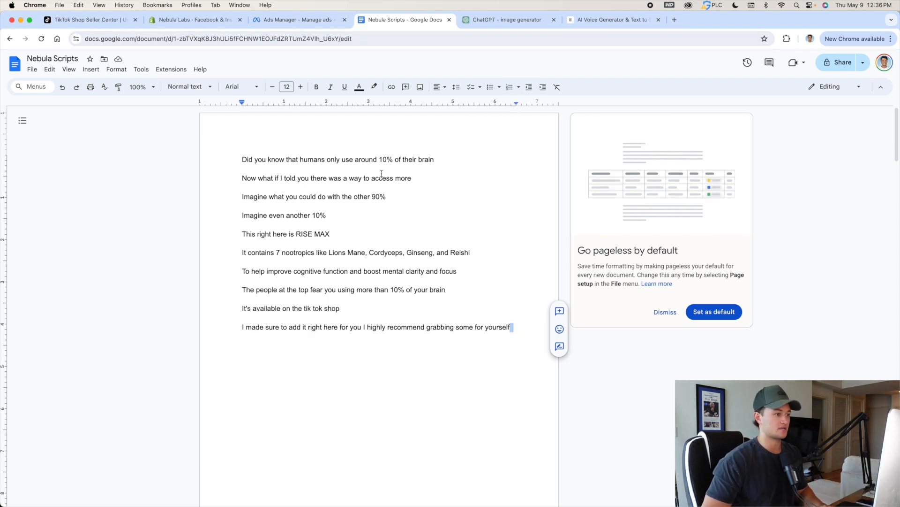
Copy the full RISE MAX script from the document and paste it into ElevenLabs as the text to speech input.
click(589, 21)
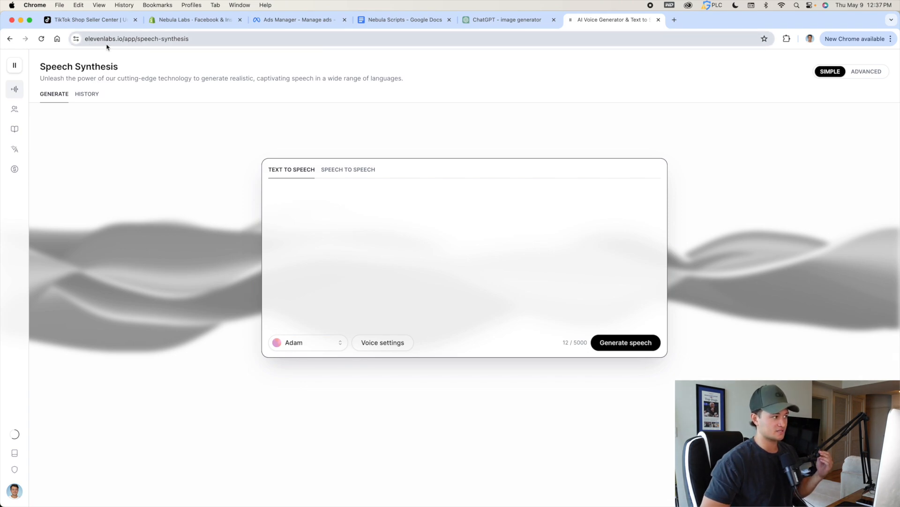
click(403, 20)
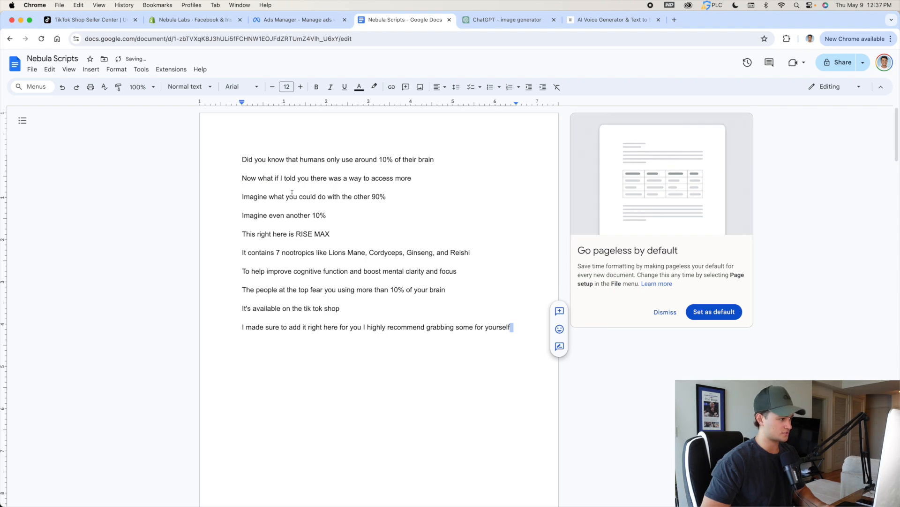
drag(241, 159, 579, 358)
drag(539, 327, 230, 161)
right_click(248, 158)
click(277, 182)
click(610, 20)
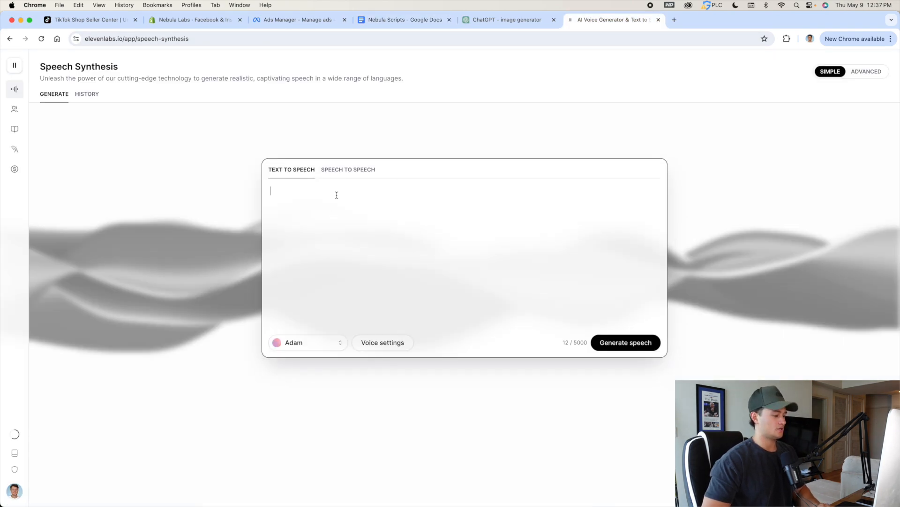
key(super+v)
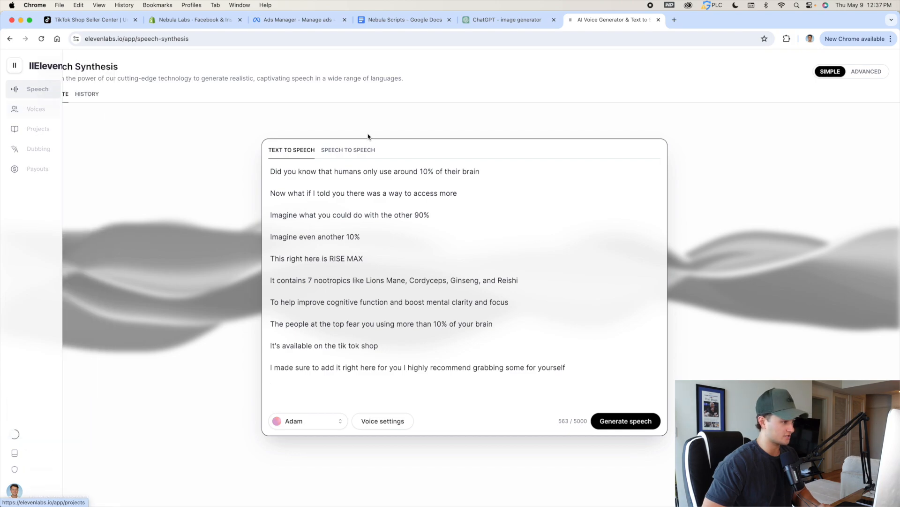
Open the second page of the speech synthesis history to find the earlier voiceover of the script.
click(91, 99)
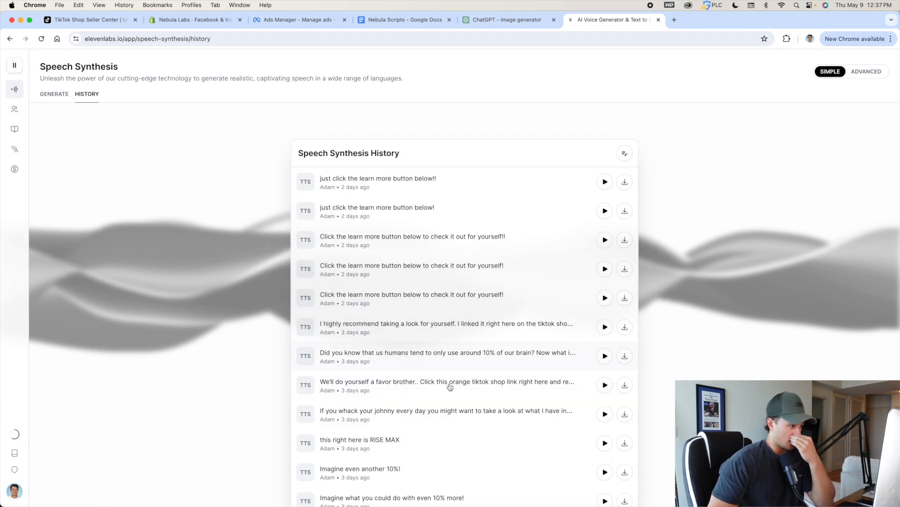
scroll(477, 334, down, 1)
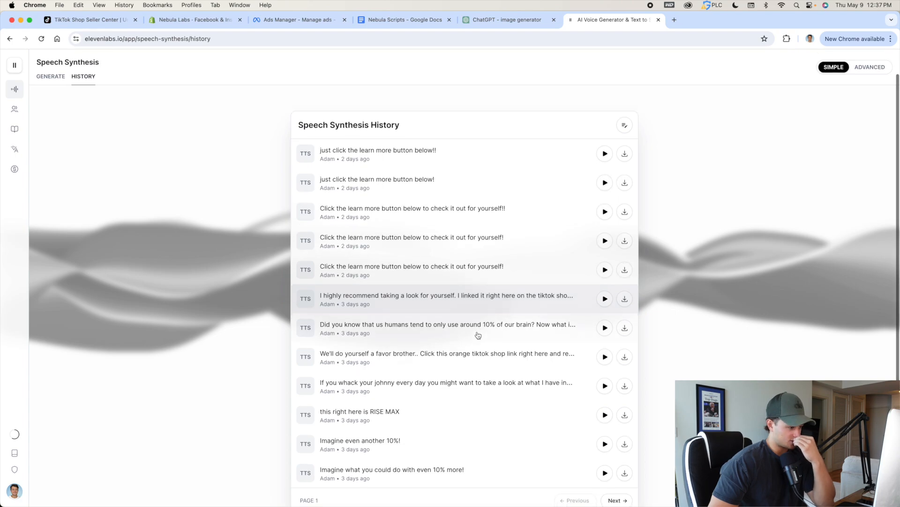
scroll(478, 334, down, 2)
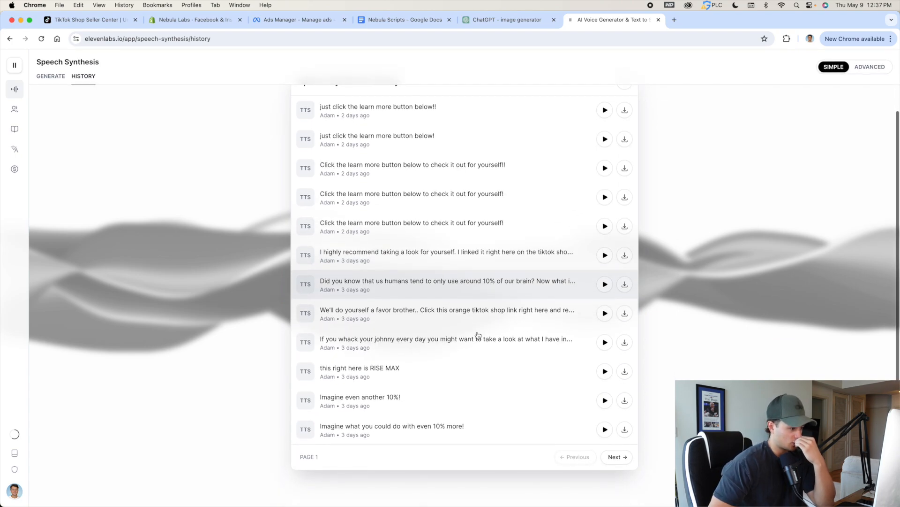
click(614, 457)
scroll(449, 197, up, 2)
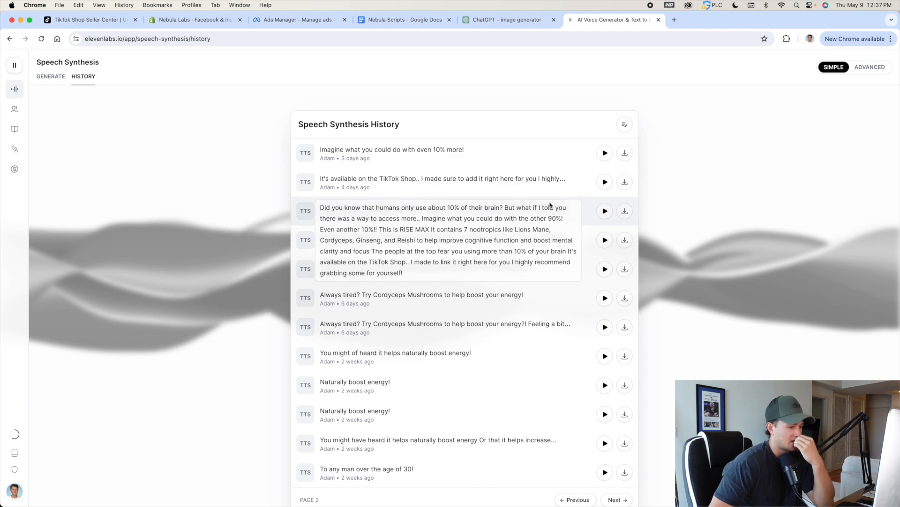
Preview the upper "Did you know that humans only use about 10% of their brain?" voiceover and download it as an mp3.
click(606, 211)
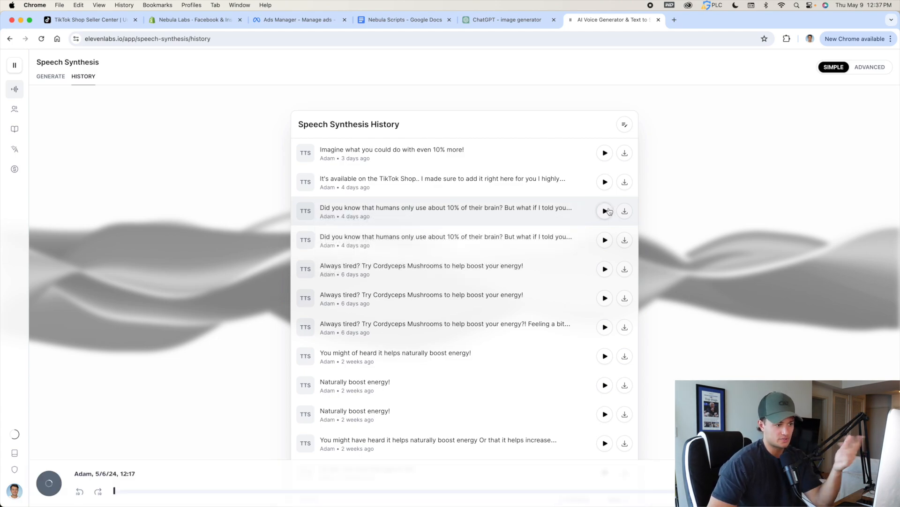
key(XF86AudioRaiseVolume)
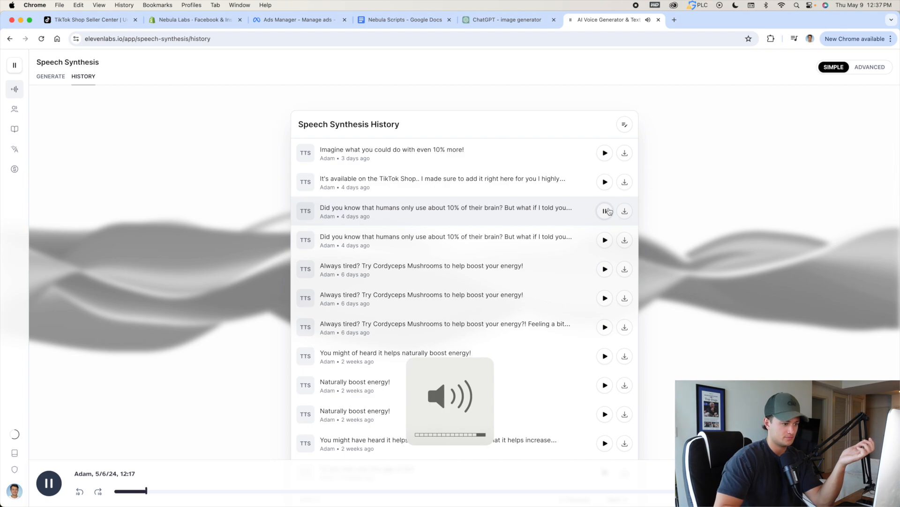
click(605, 211)
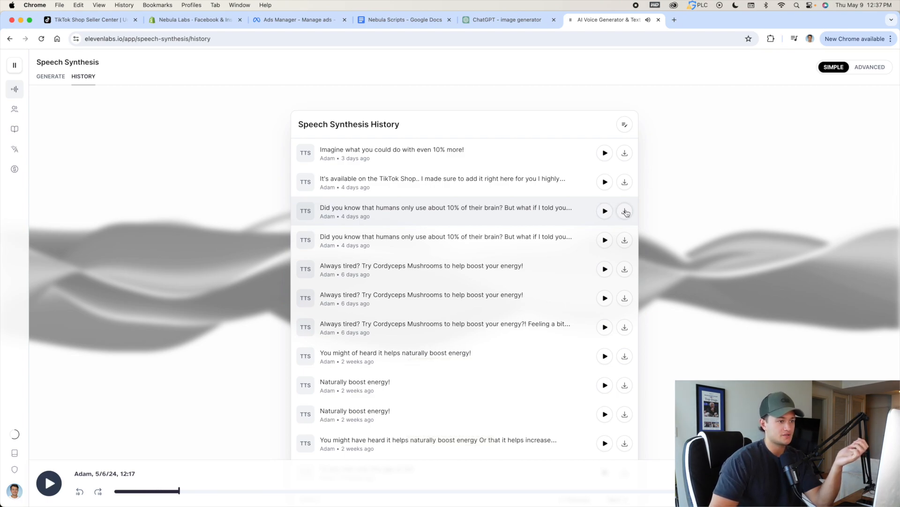
click(626, 211)
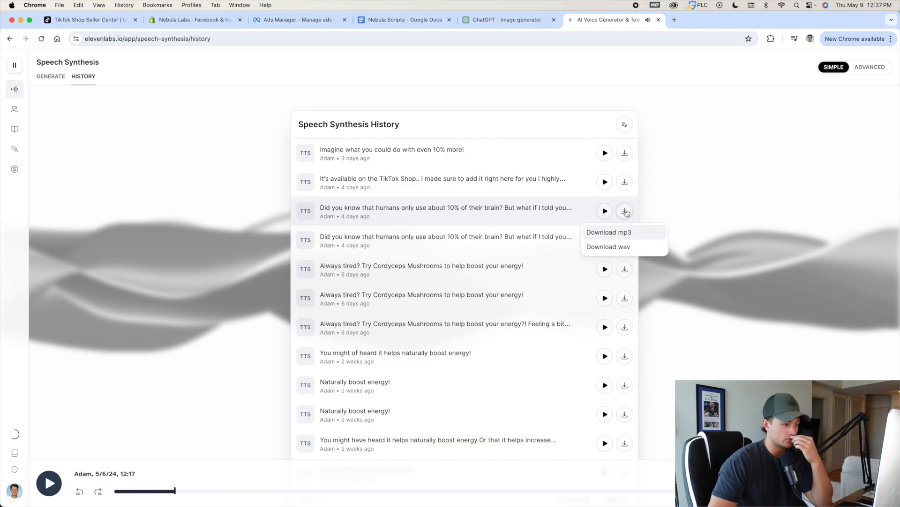
click(617, 233)
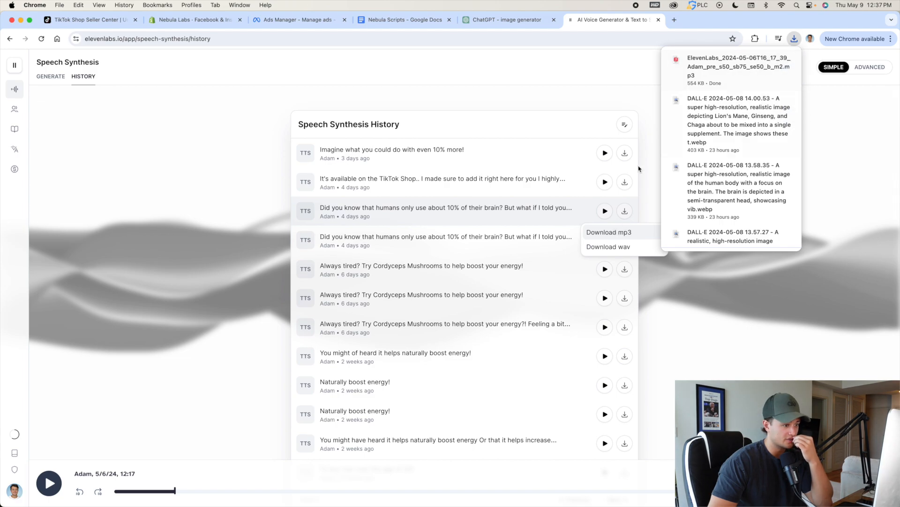
Revisit the script in Google Docs, and examine the ChatGPT image generator prompt written for its first line.
key(ctrl+shift+Tab)
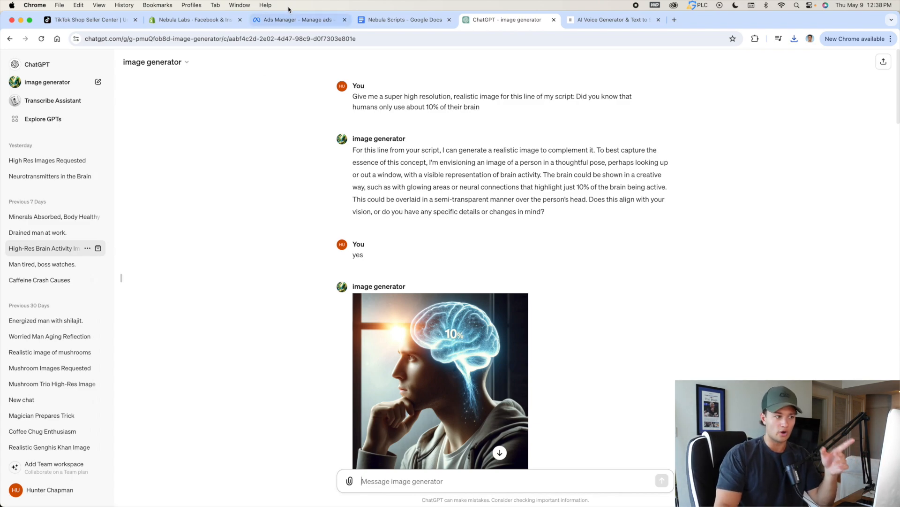
click(400, 19)
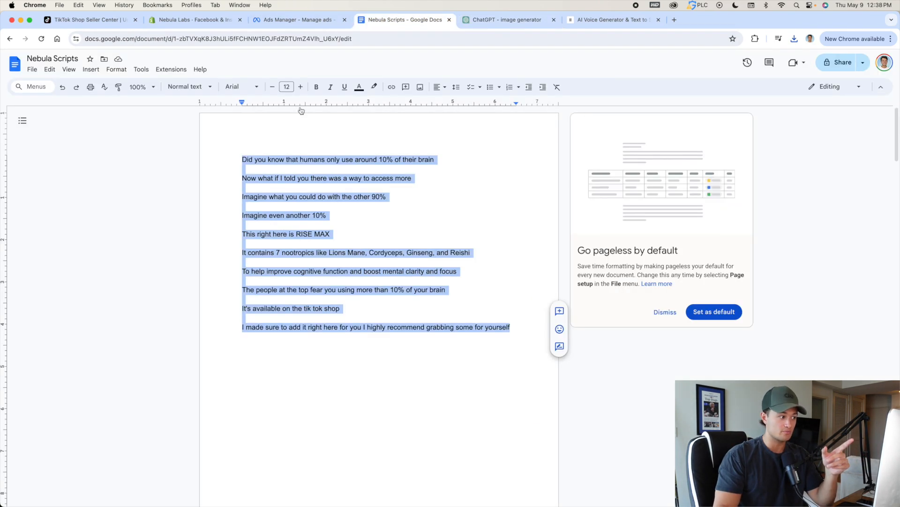
click(514, 169)
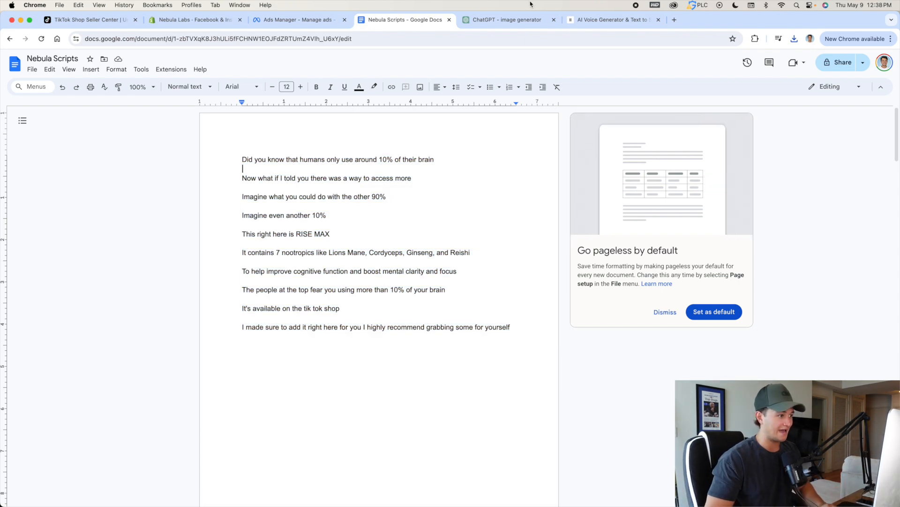
click(502, 20)
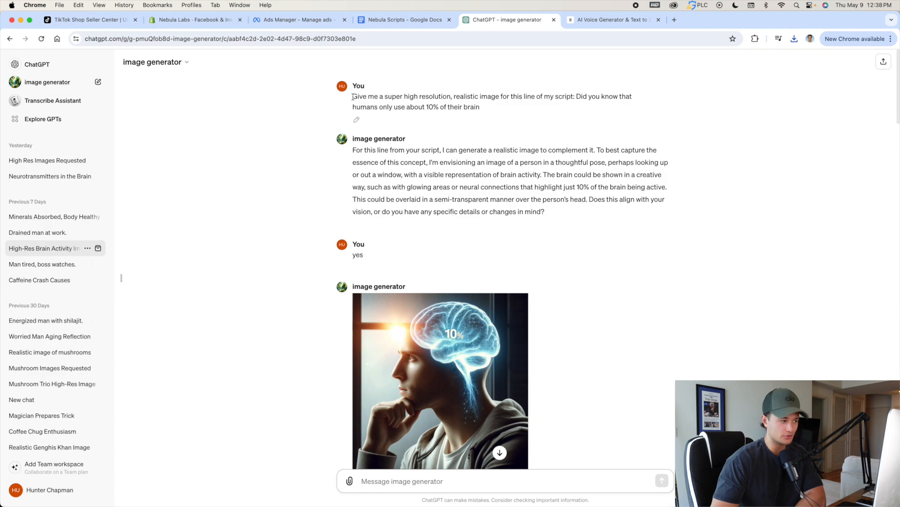
drag(353, 97, 501, 98)
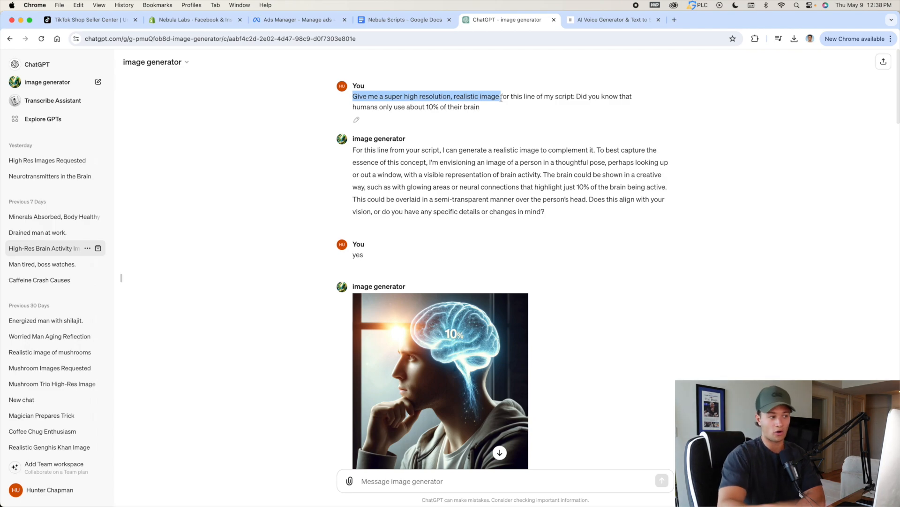
click(505, 100)
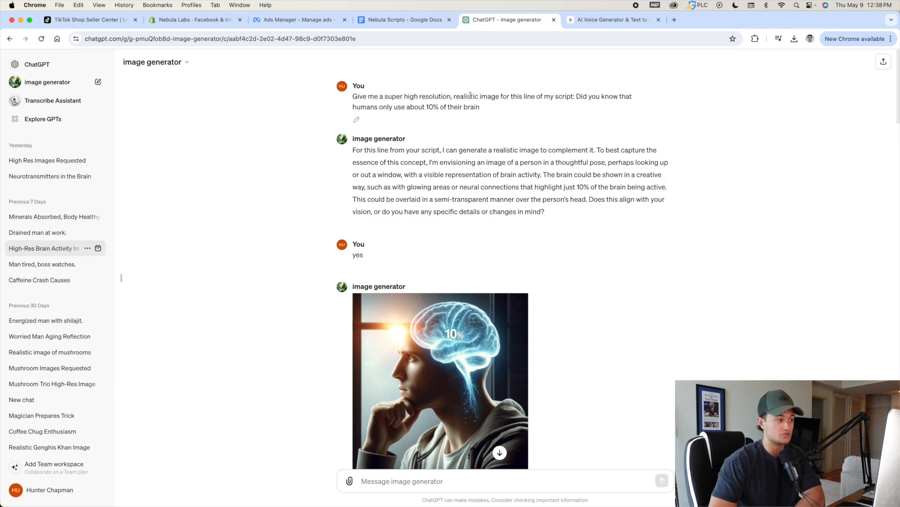
drag(353, 97, 533, 106)
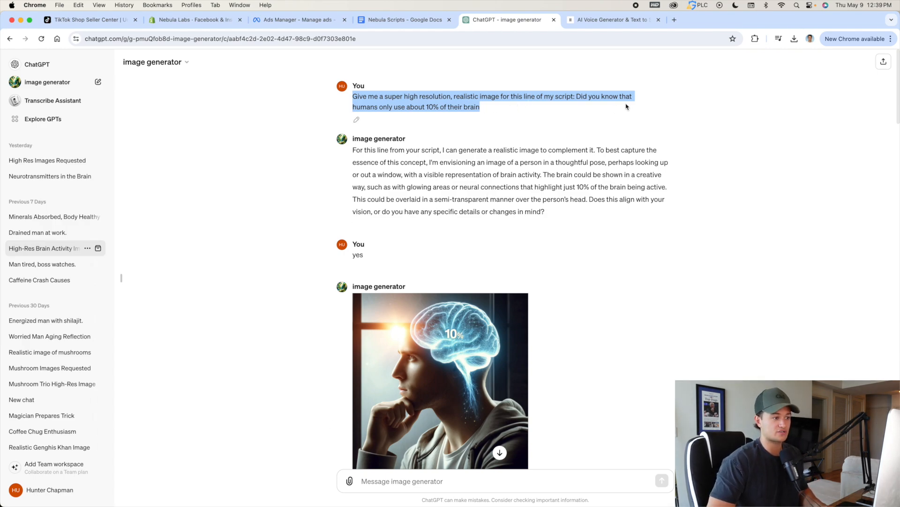
click(577, 113)
Examine the generated image of the thinking man and the follow-up prompt asking for more realism and higher resolution.
scroll(525, 164, down, 3)
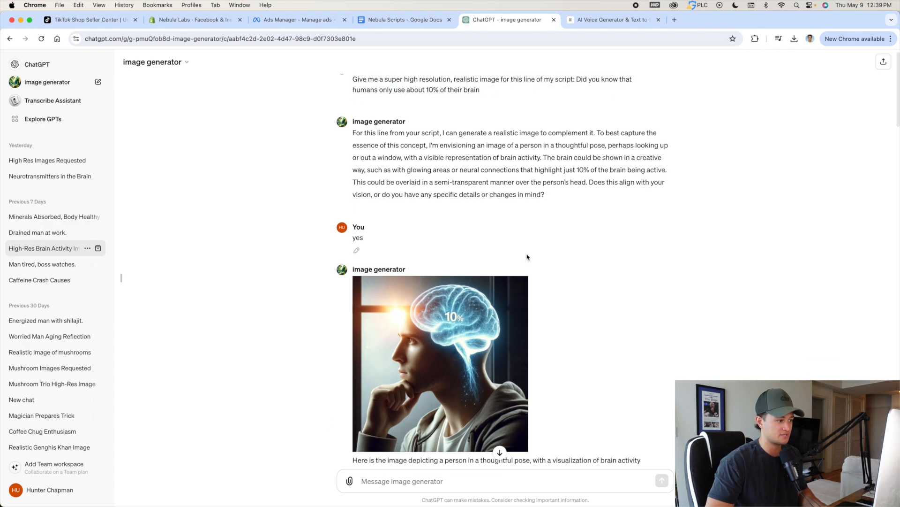
scroll(527, 257, down, 2)
scroll(453, 214, down, 2)
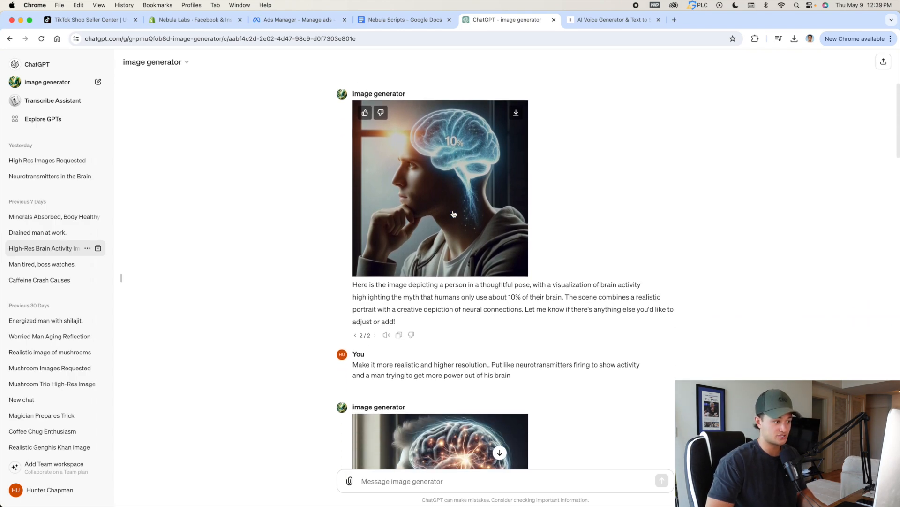
scroll(435, 179, down, 1)
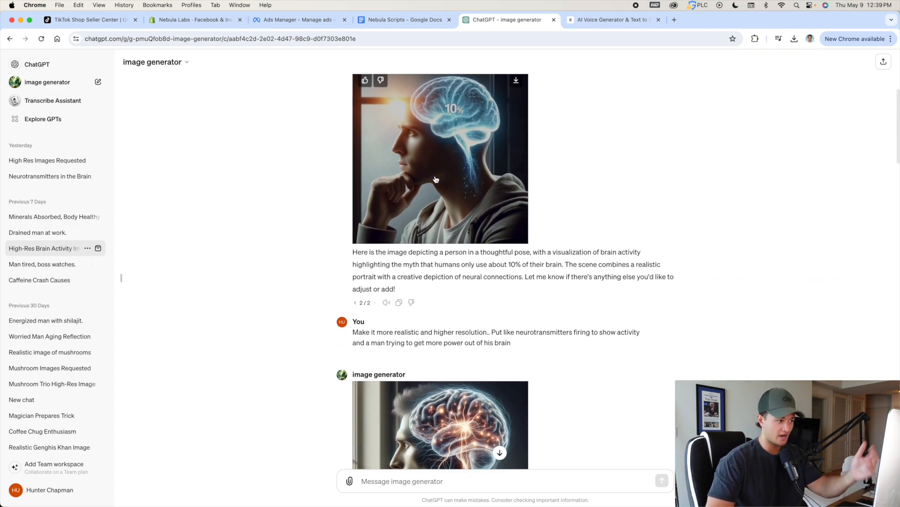
Compare the two generated versions of the thinking man image made for the 10% of the brain script line.
scroll(436, 178, down, 3)
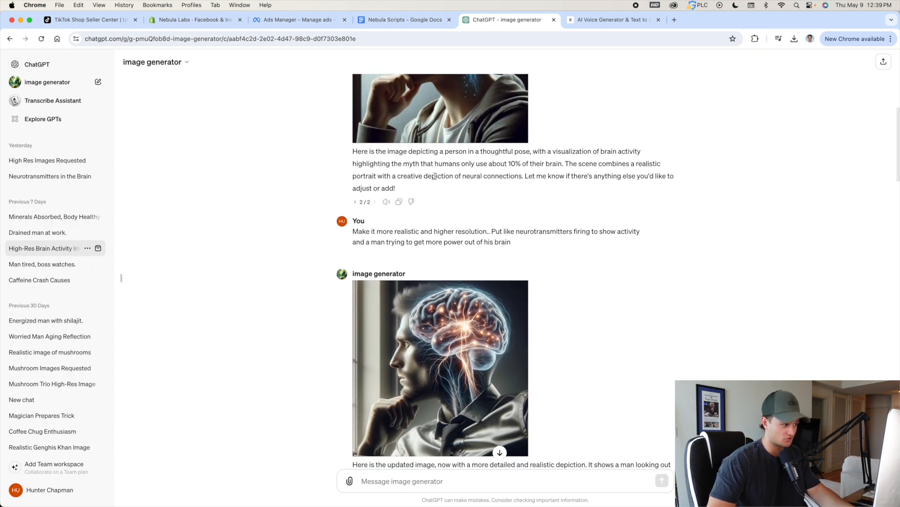
click(355, 202)
scroll(432, 183, down, 2)
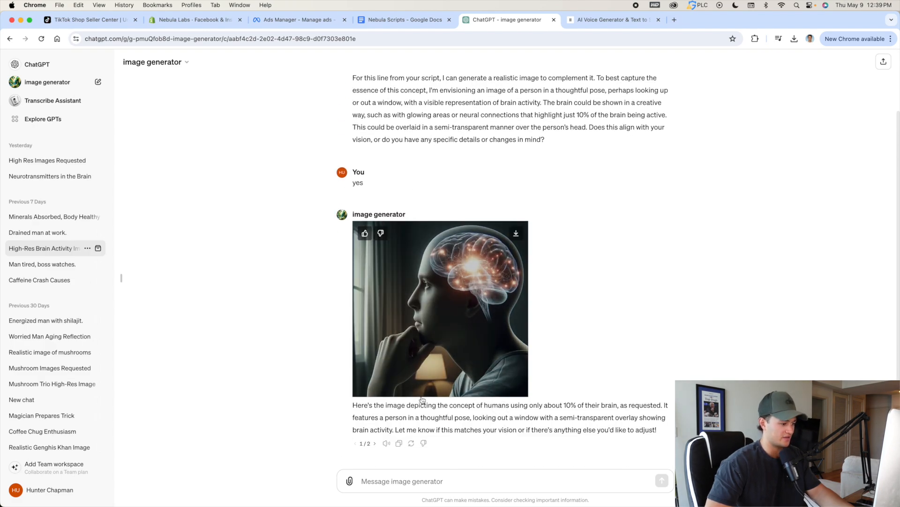
scroll(550, 338, down, 1)
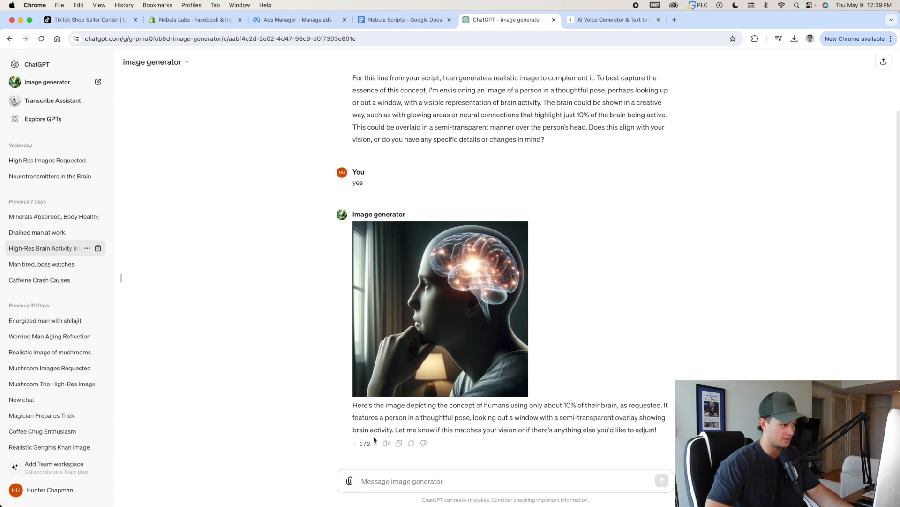
scroll(374, 439, up, 2)
scroll(374, 439, down, 2)
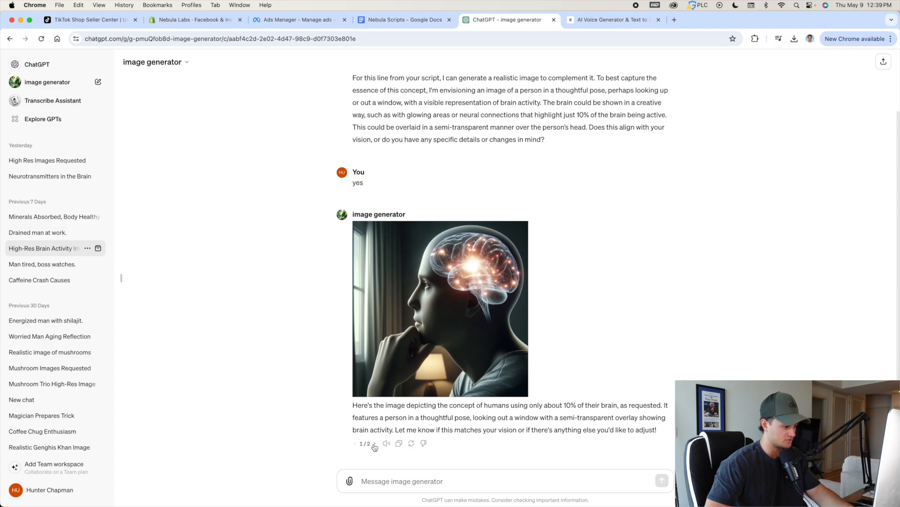
click(374, 443)
scroll(436, 319, up, 10)
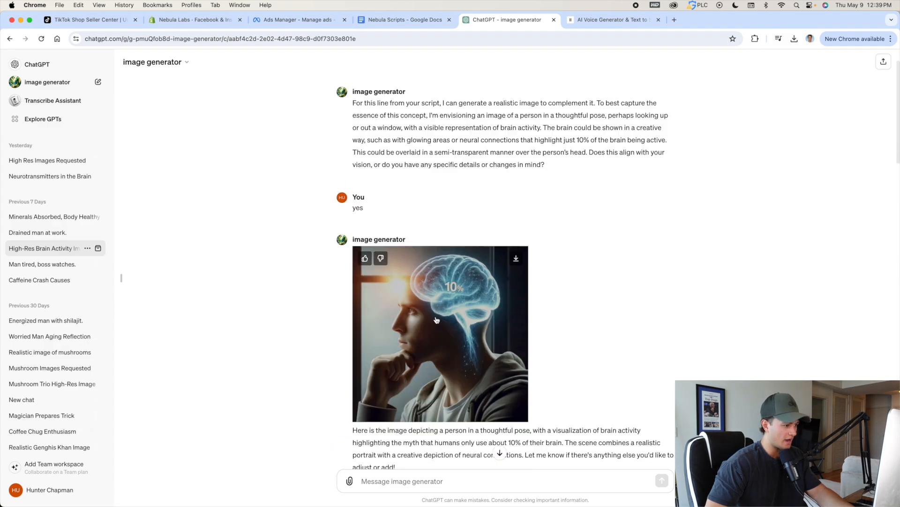
Download the realistic image of the man with firing neurotransmitters, and review the full-color revision that follows it.
scroll(437, 319, down, 8)
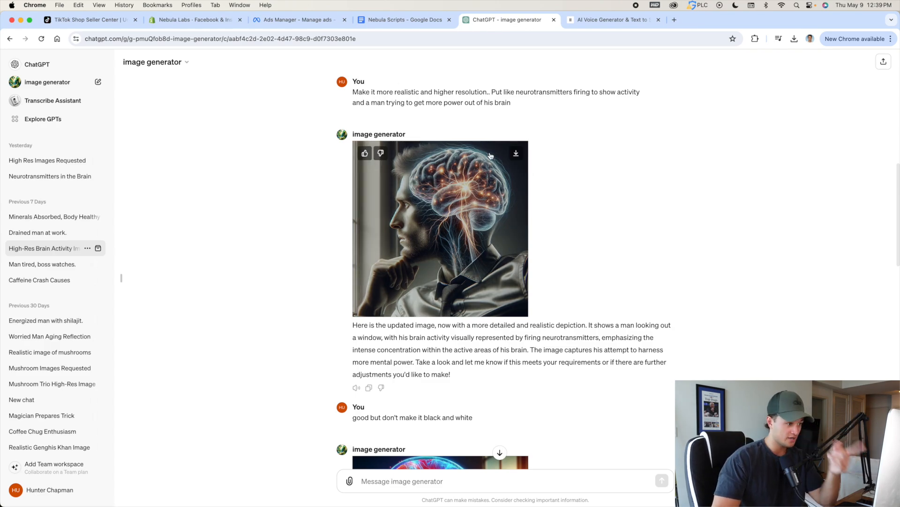
click(518, 158)
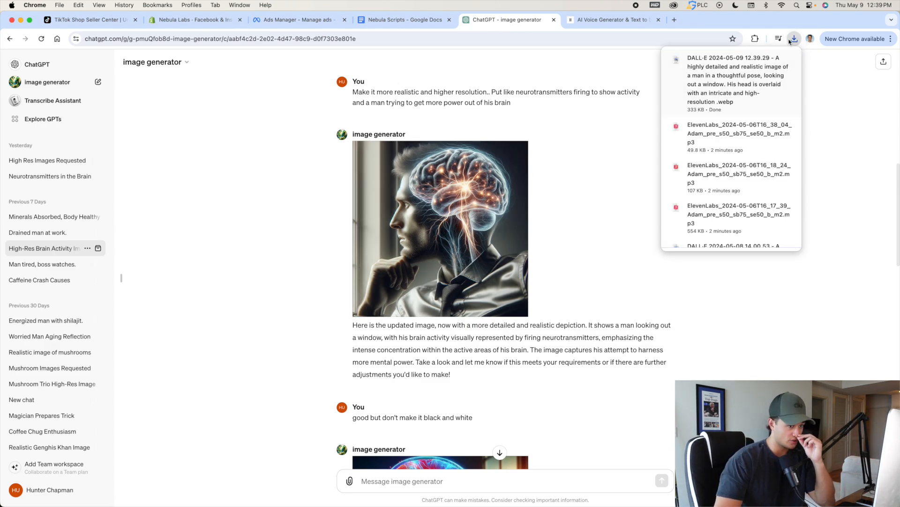
scroll(619, 195, down, 3)
scroll(619, 196, down, 3)
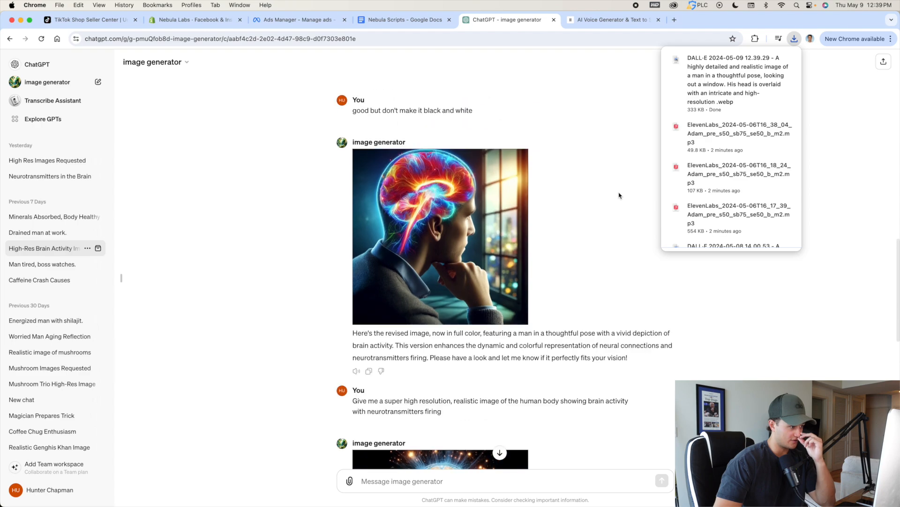
scroll(428, 175, up, 2)
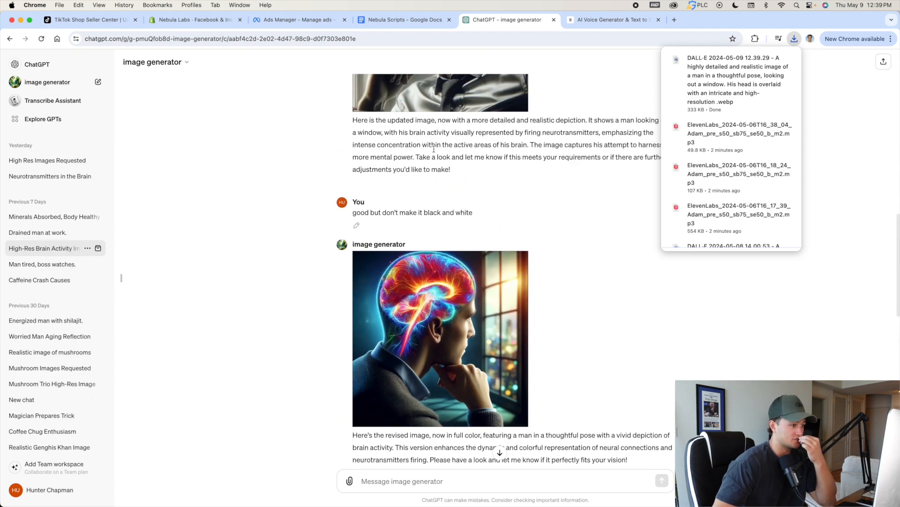
scroll(465, 247, up, 2)
scroll(462, 244, down, 8)
scroll(456, 234, down, 1)
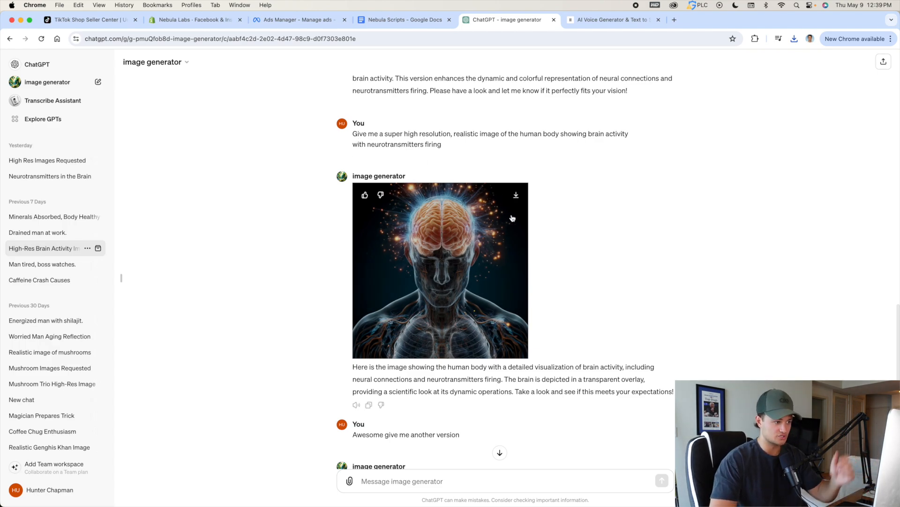
Download the second version of the side-profile human body image with the glowing brain, from the "Awesome give me another version" prompt.
scroll(513, 215, down, 5)
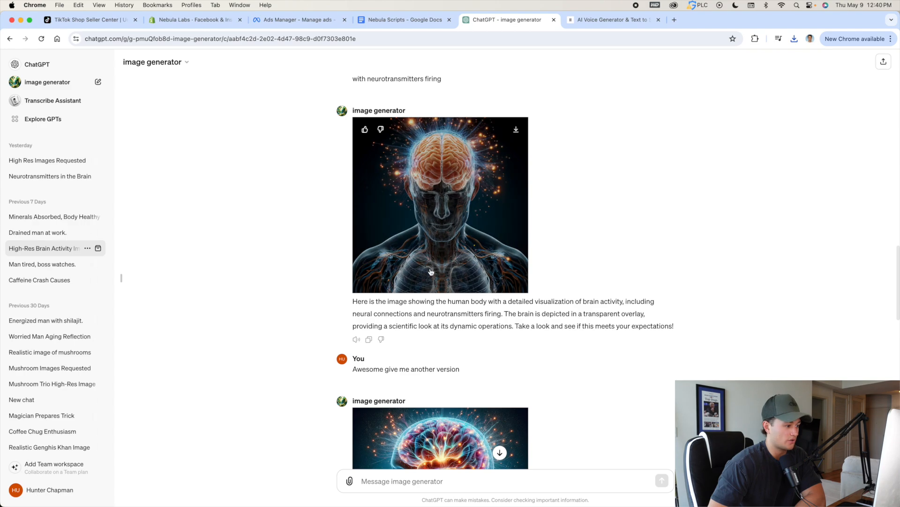
scroll(430, 271, down, 3)
scroll(359, 121, up, 2)
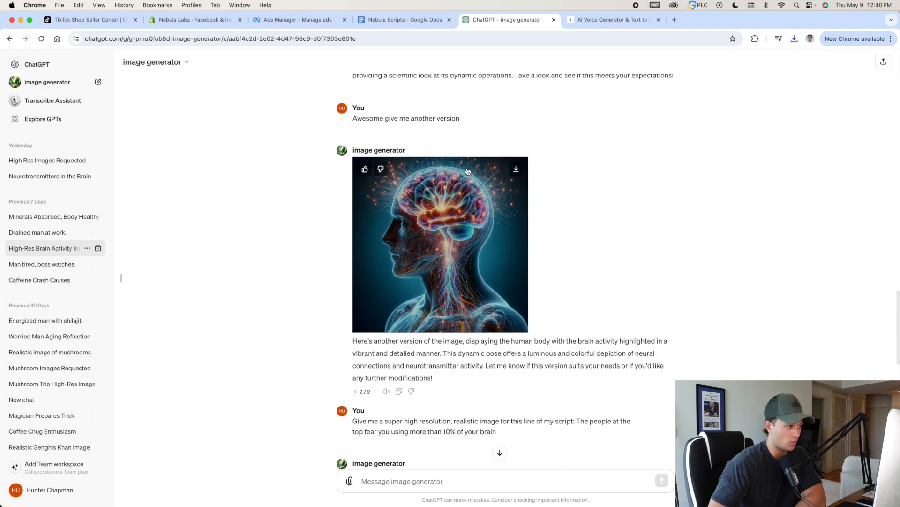
scroll(502, 173, down, 1)
click(516, 148)
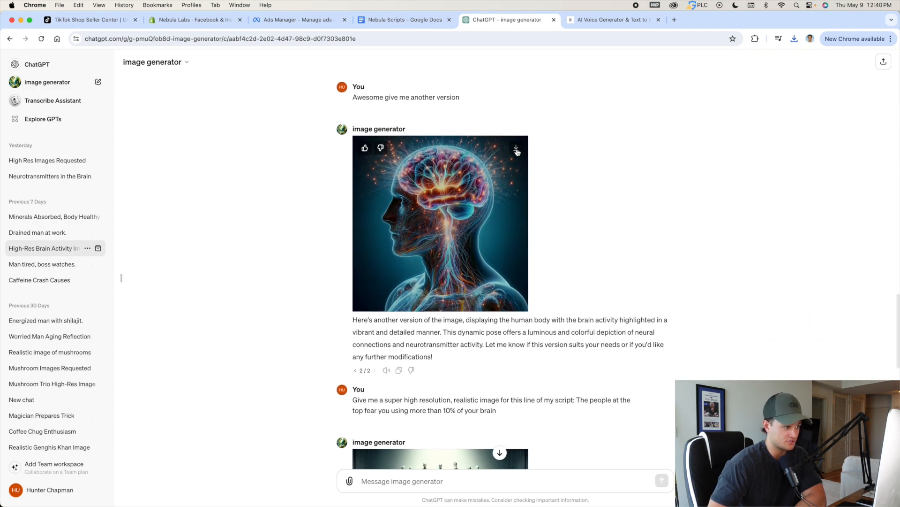
Review the remaining prompts and generated images in the chat, from the people at the top to someone unlocking more of their brain.
scroll(469, 258, down, 3)
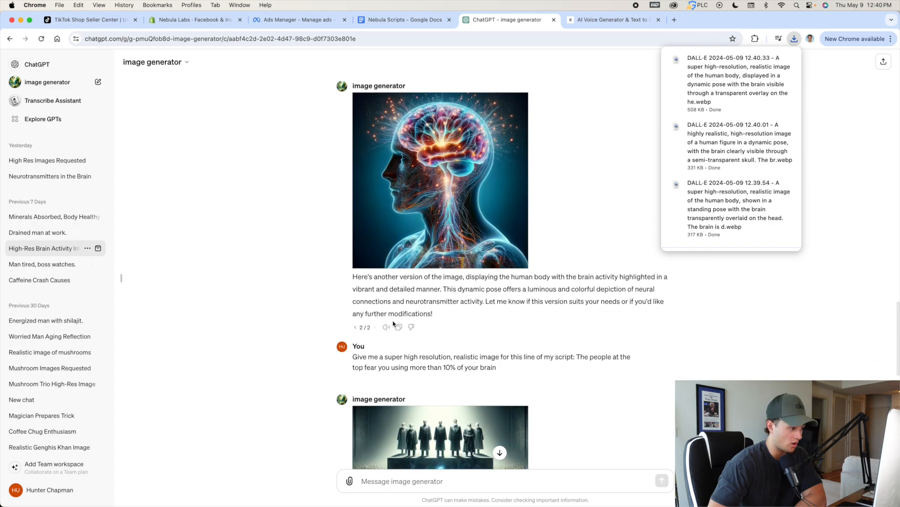
scroll(394, 323, down, 3)
scroll(375, 331, up, 5)
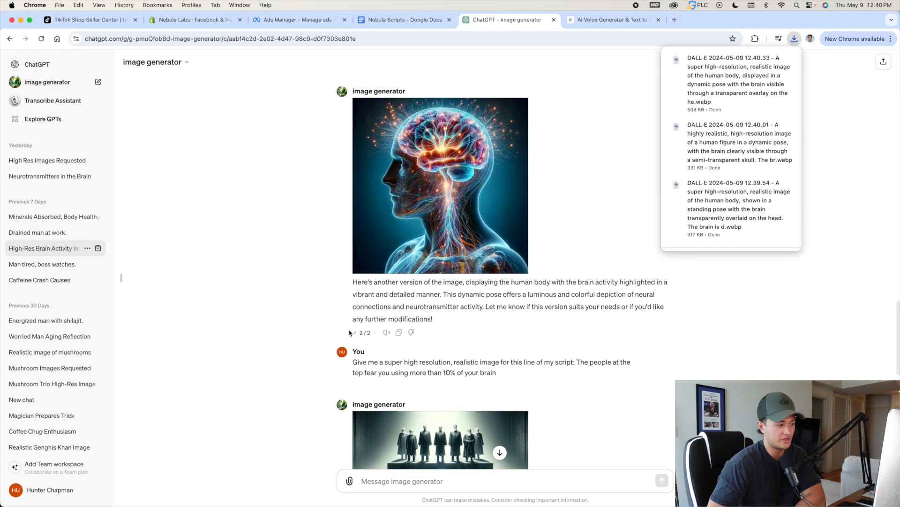
scroll(367, 333, down, 10)
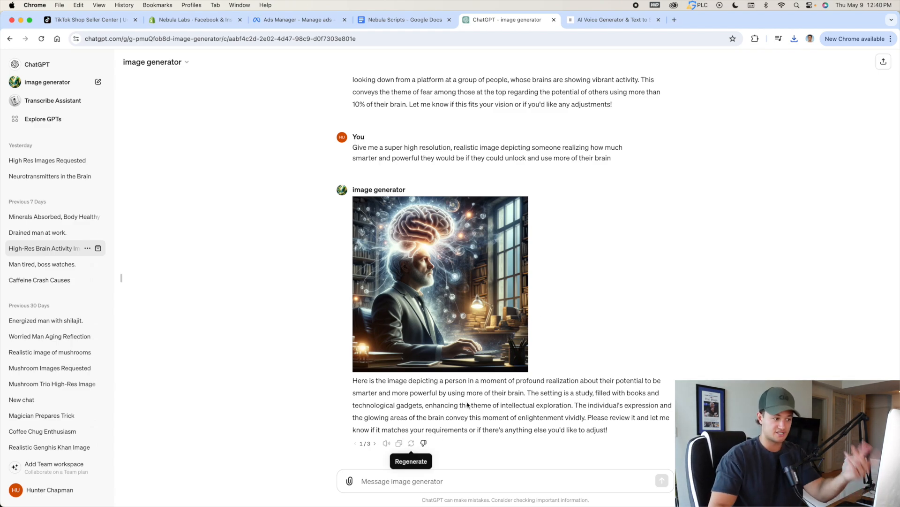
click(514, 213)
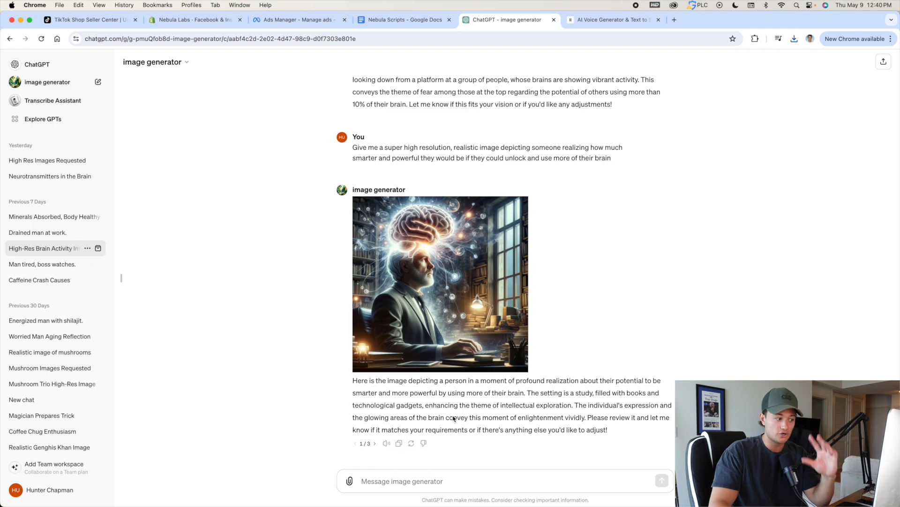
scroll(499, 398, up, 15)
scroll(503, 359, down, 3)
scroll(502, 359, up, 6)
scroll(503, 359, down, 5)
scroll(502, 358, down, 3)
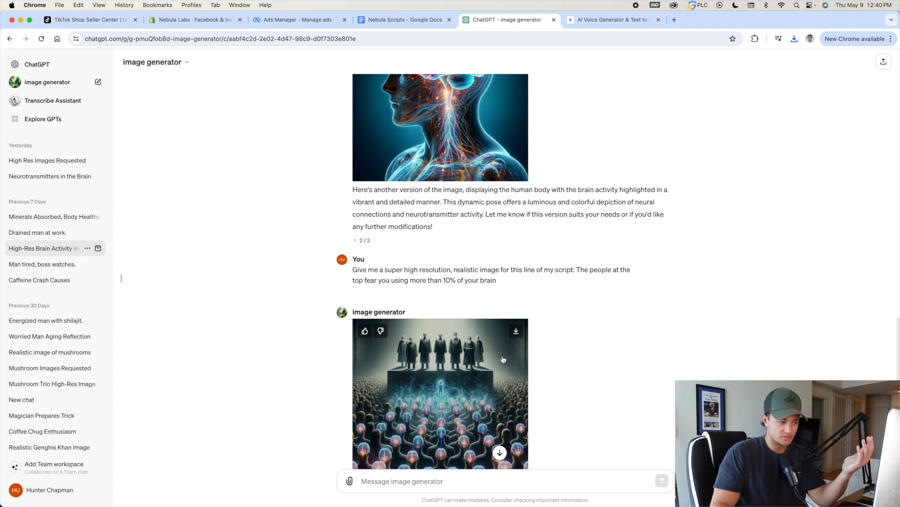
Download the image of authoritative figures on a platform above a crowd with glowing brains.
scroll(504, 359, down, 3)
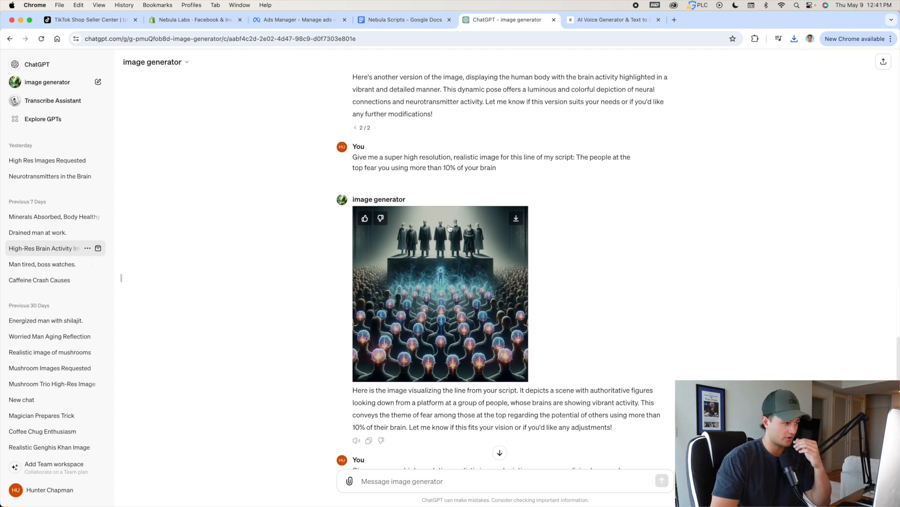
scroll(456, 215, down, 1)
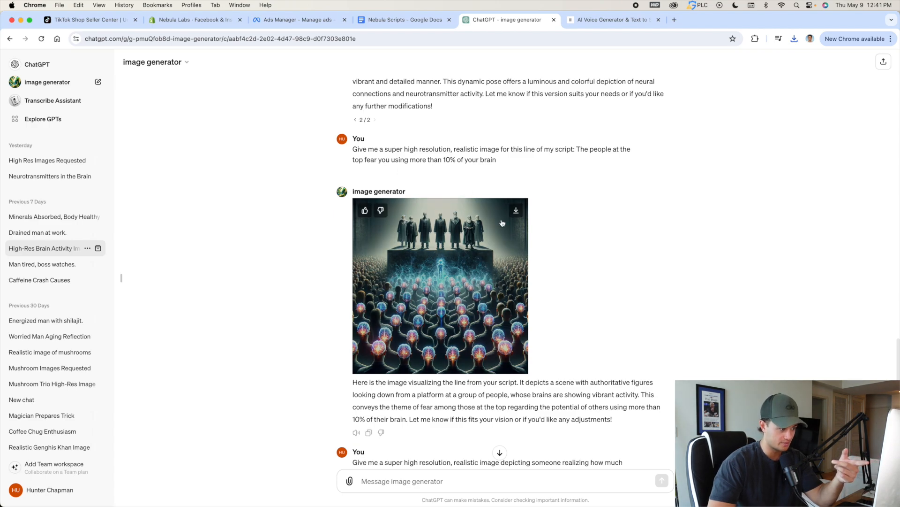
click(515, 210)
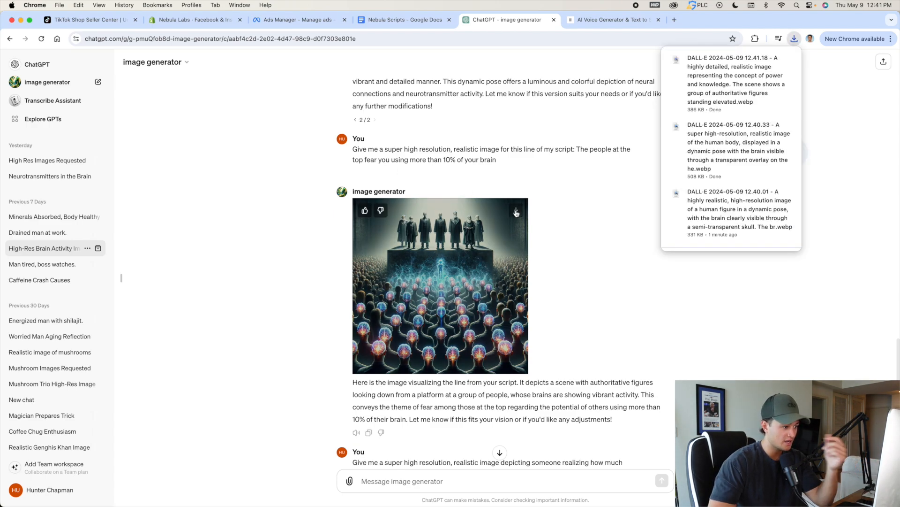
Download all three versions of the image of someone realizing how powerful they would be using more of their brain.
scroll(526, 212, down, 7)
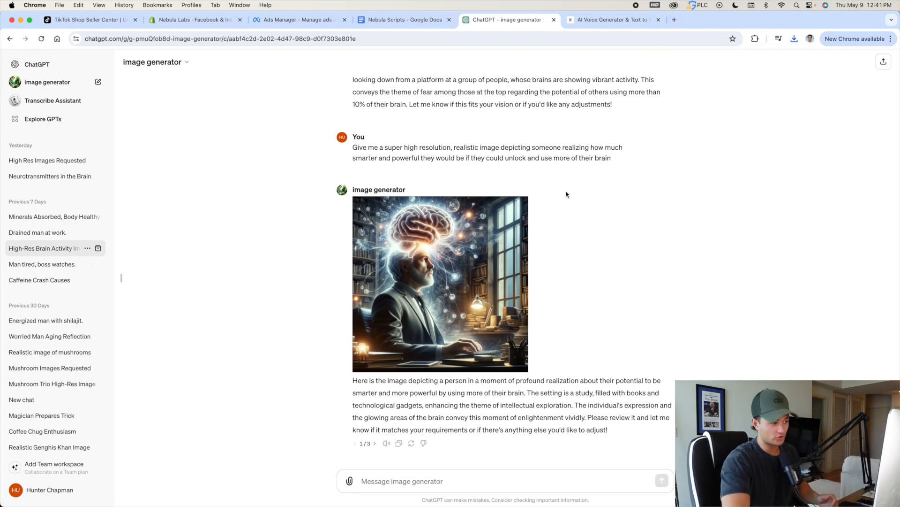
mouse_move(467, 236)
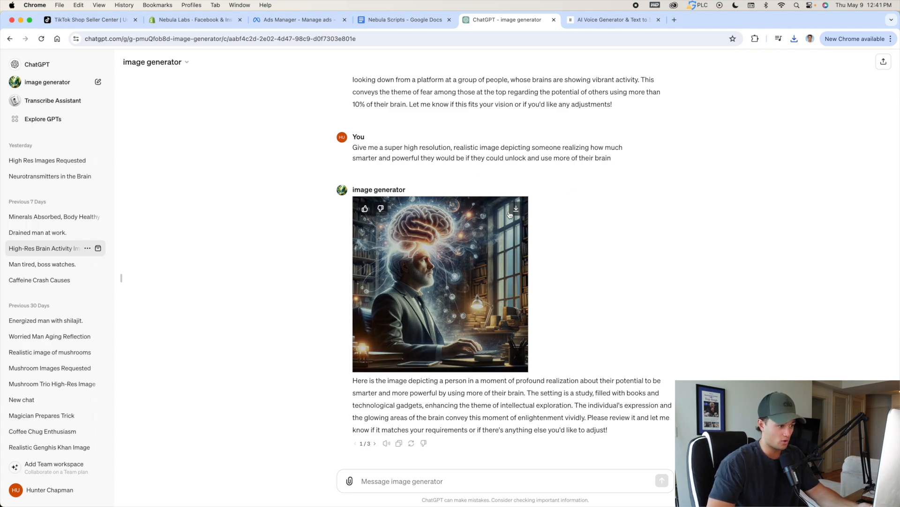
click(515, 210)
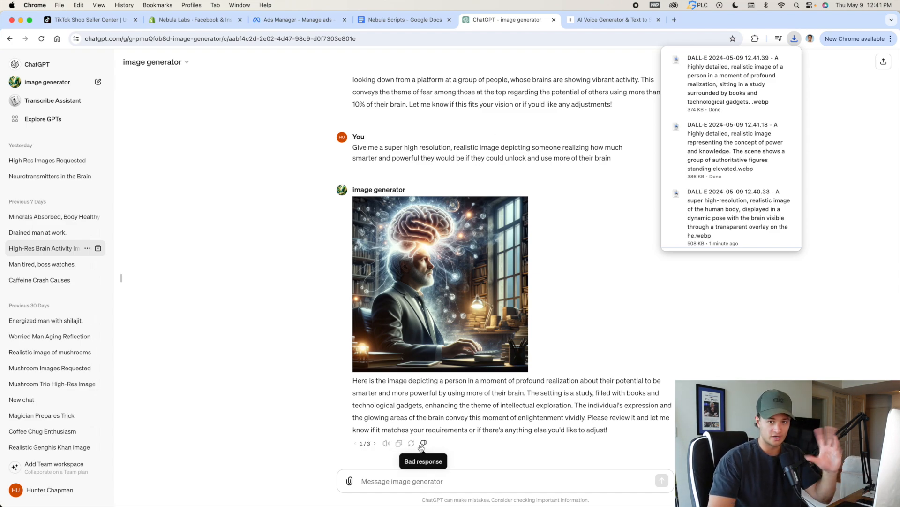
click(375, 444)
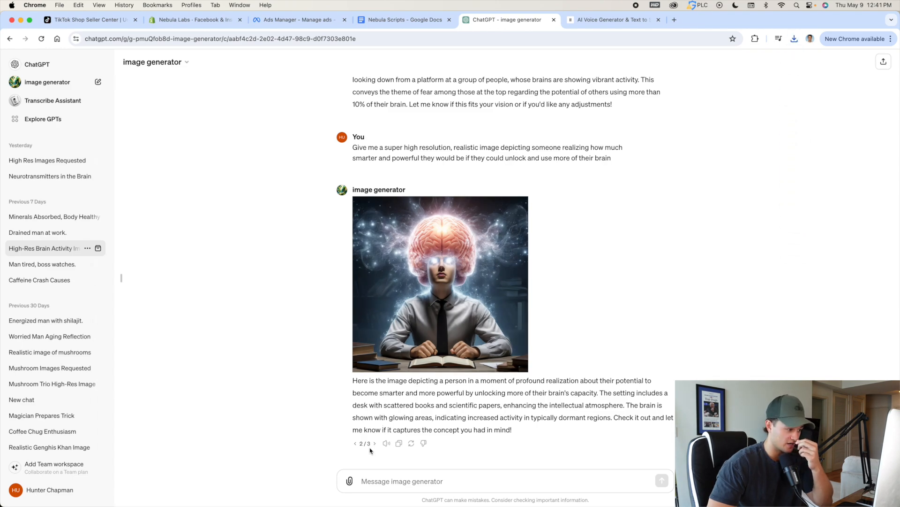
click(374, 443)
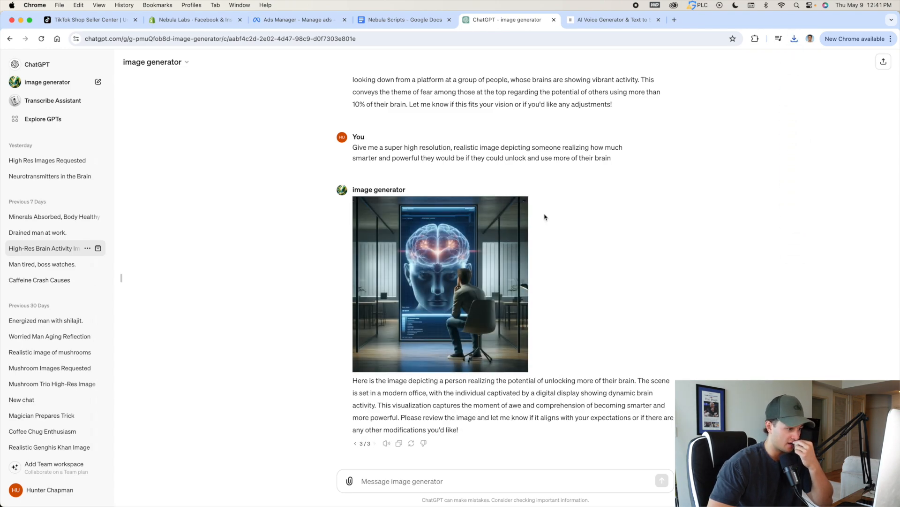
click(516, 212)
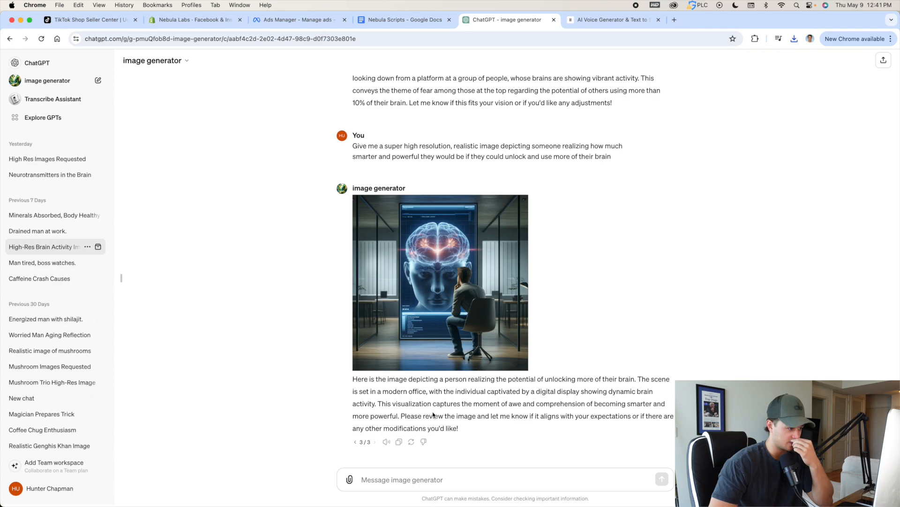
scroll(433, 415, up, 20)
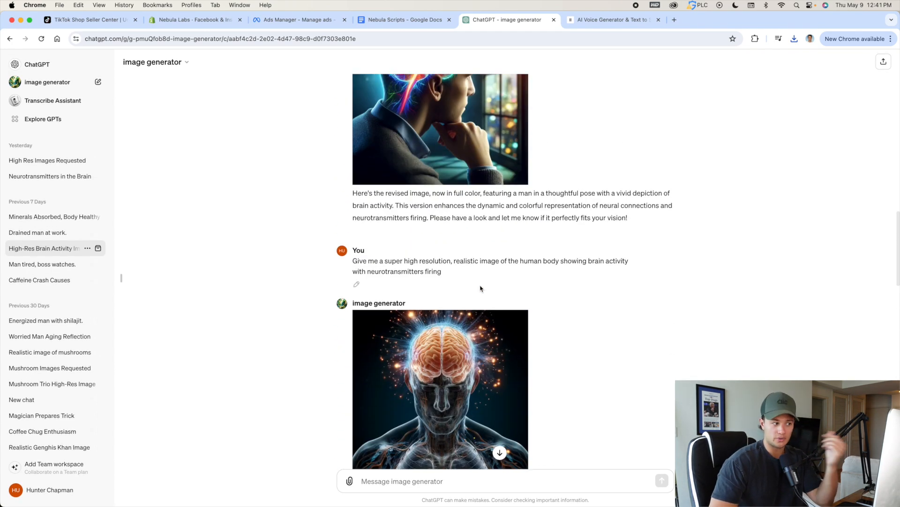
scroll(480, 288, up, 10)
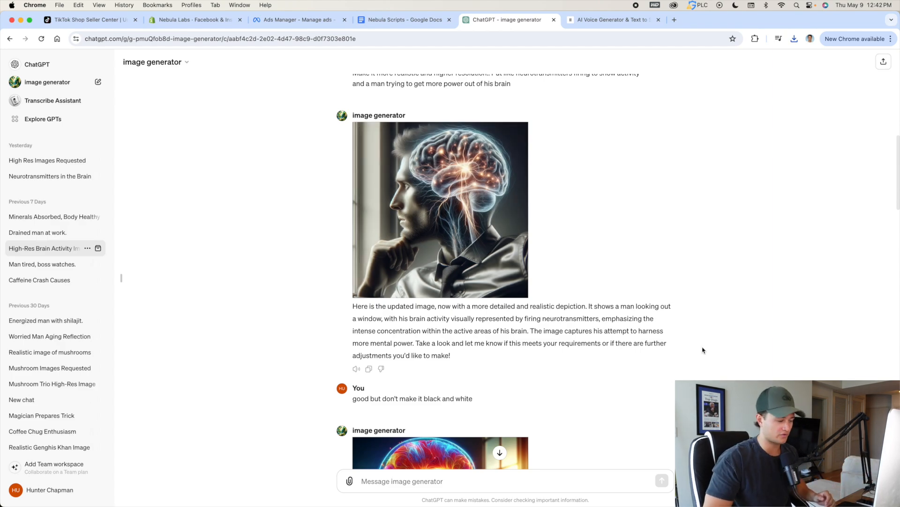
Switch to iMovie and create a new movie project.
mouse_move(713, 506)
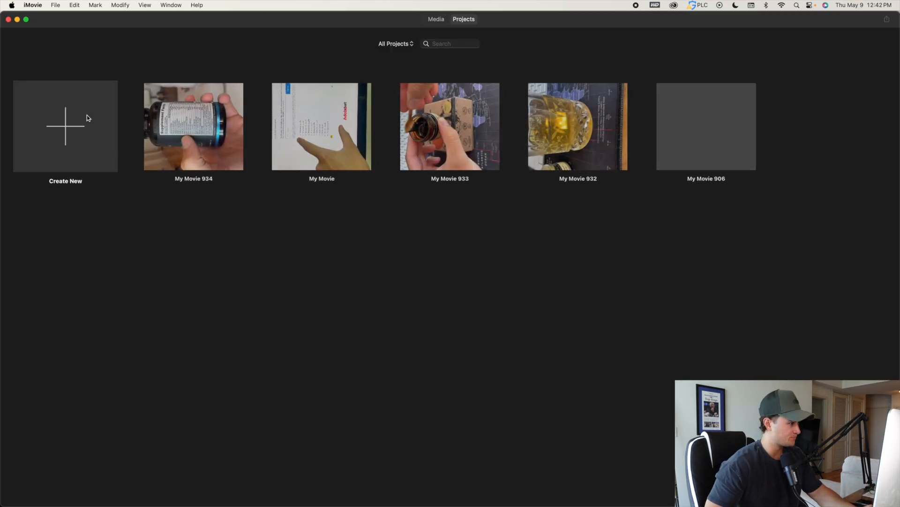
click(87, 116)
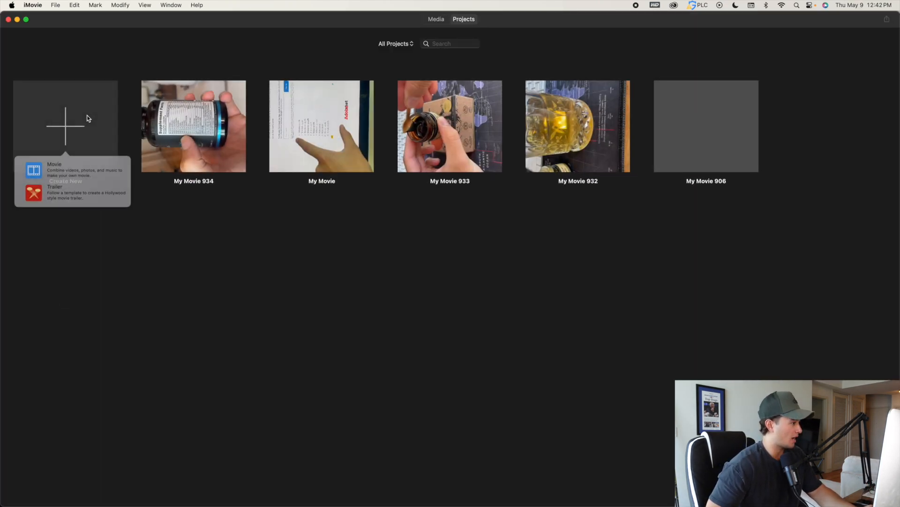
click(62, 172)
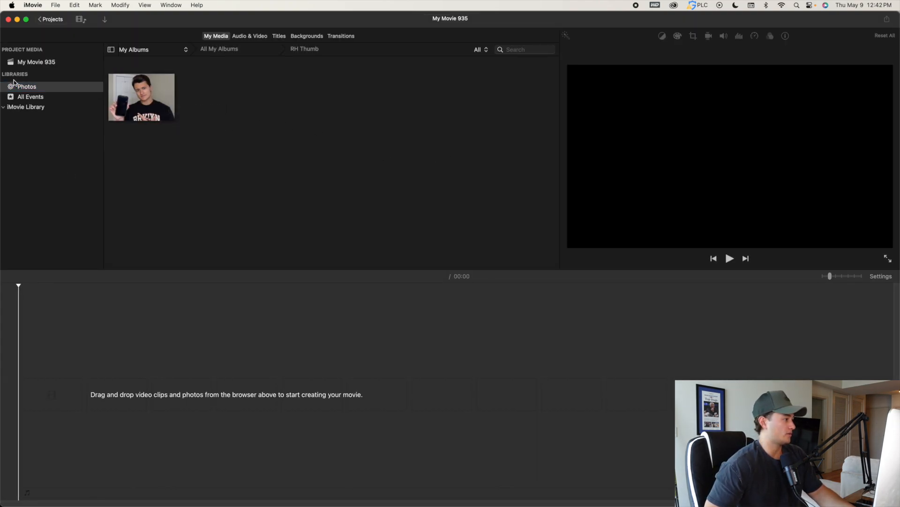
Import the DALL-E images and the ElevenLabs voiceover files from the Downloads folder into the project's media.
click(24, 66)
click(282, 116)
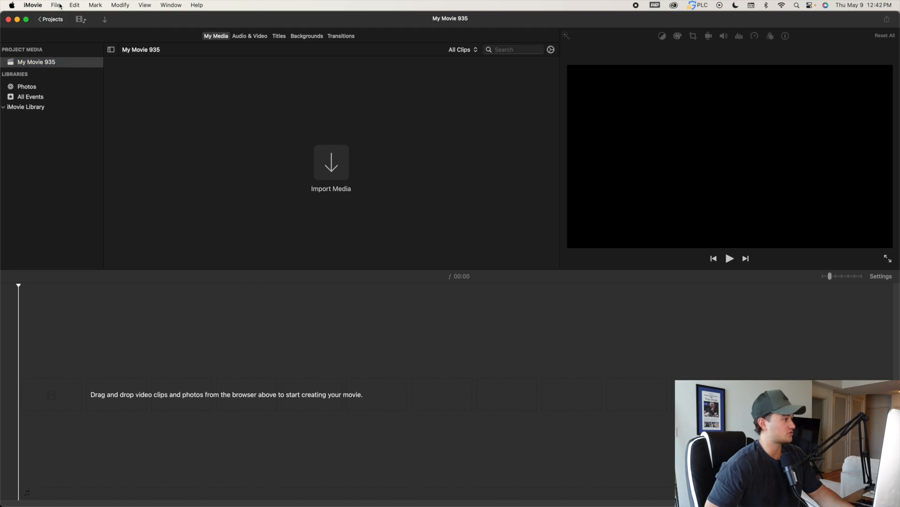
click(56, 5)
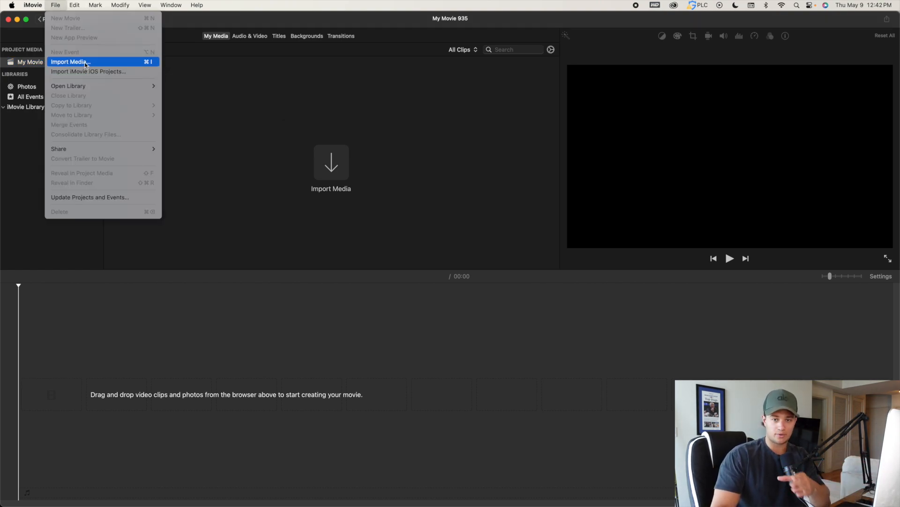
click(86, 62)
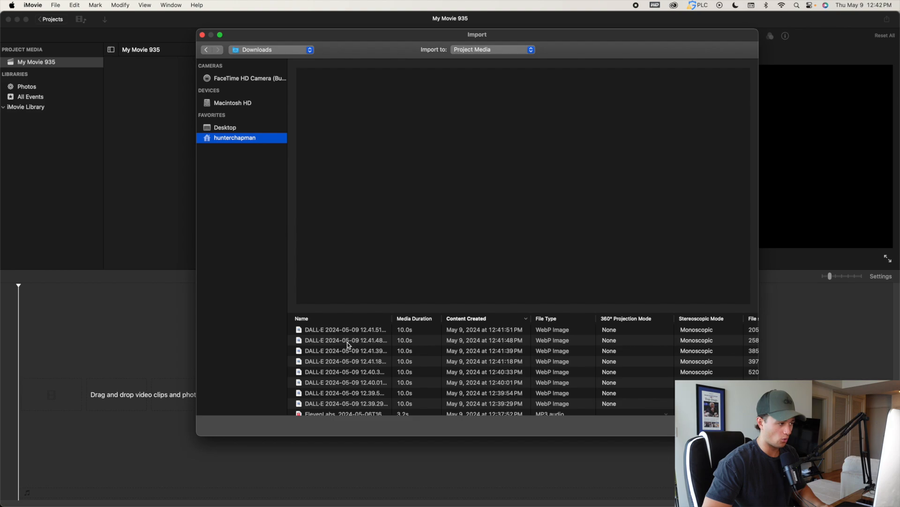
scroll(337, 331, down, 2)
scroll(338, 330, up, 2)
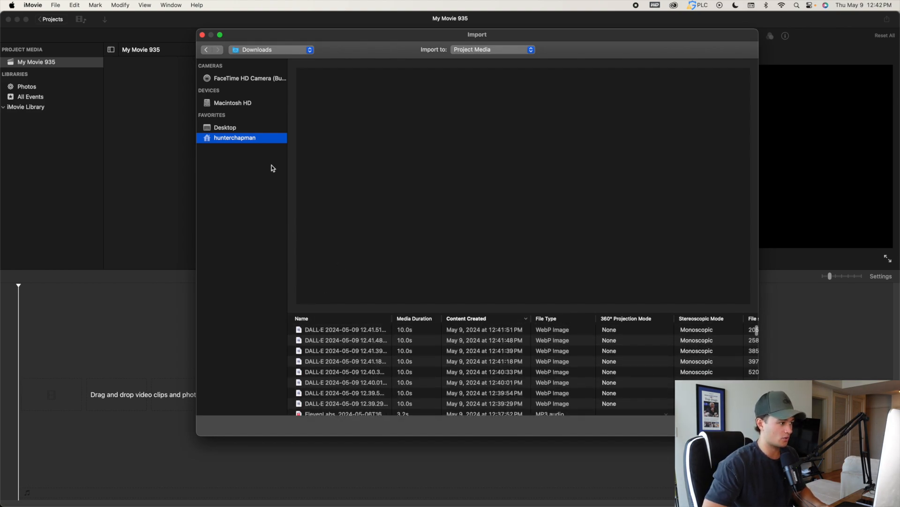
drag(334, 331, 337, 409)
scroll(322, 371, up, 3)
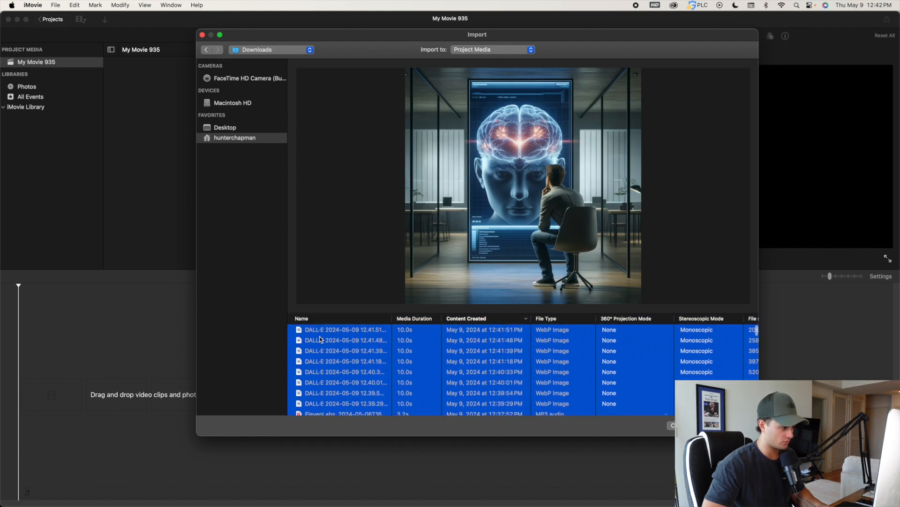
key(Return)
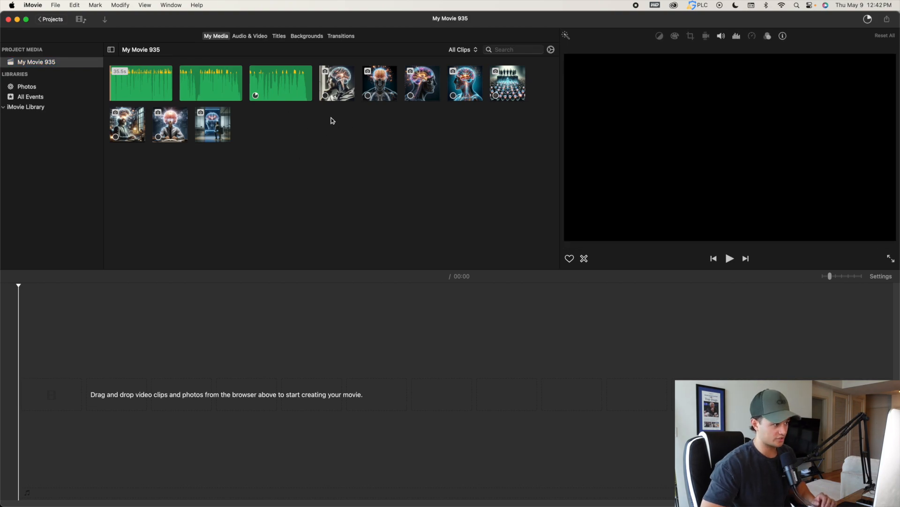
Start the timeline with the front-facing glowing brain image and place the 35.5-second ElevenLabs voiceover beneath it.
drag(381, 86, 64, 347)
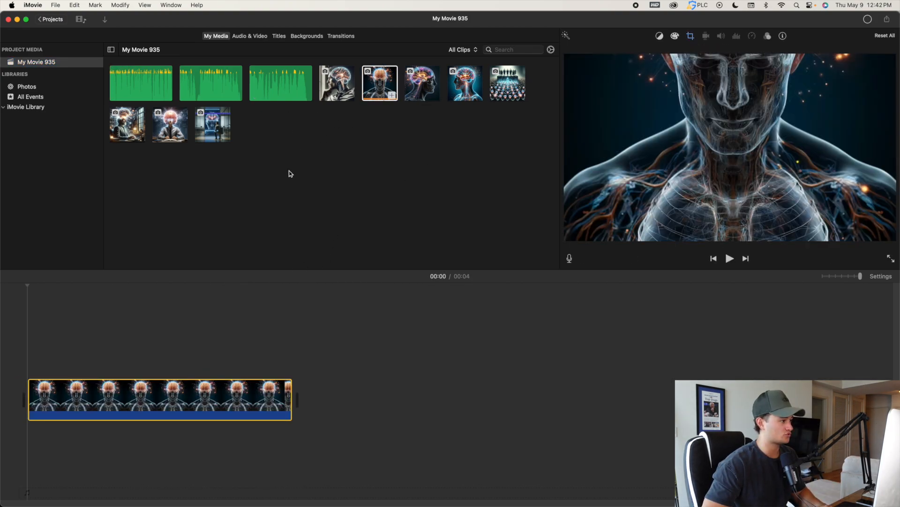
click(136, 77)
drag(333, 213, 65, 428)
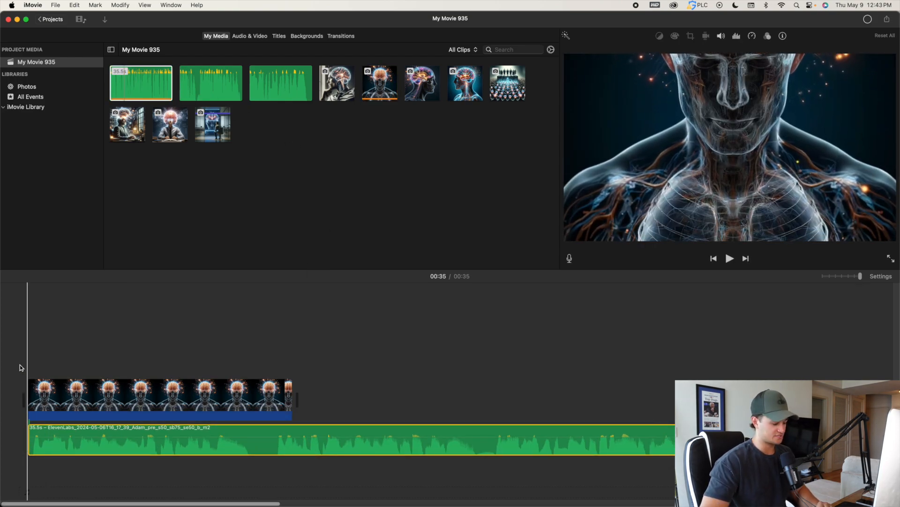
Play the opening of the voiceover and shorten the first image clip to end near the first spoken sentence's end.
key(space)
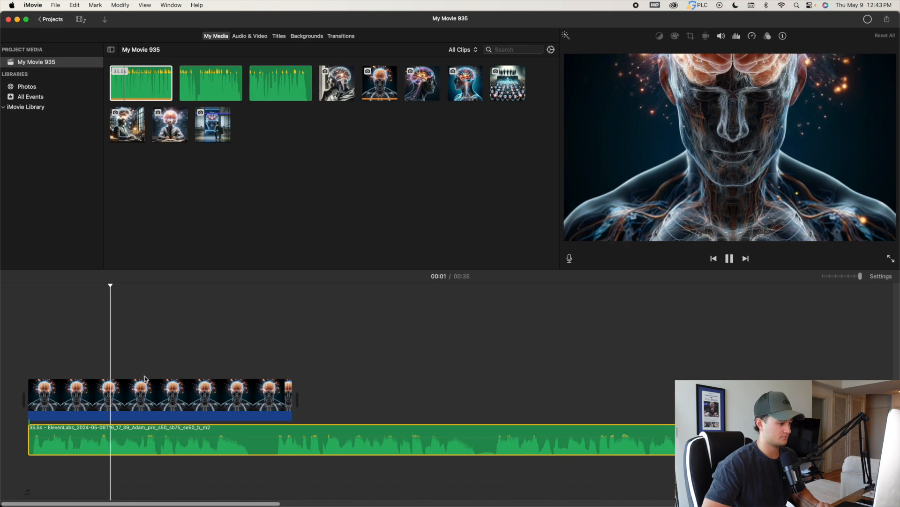
key(space)
click(248, 431)
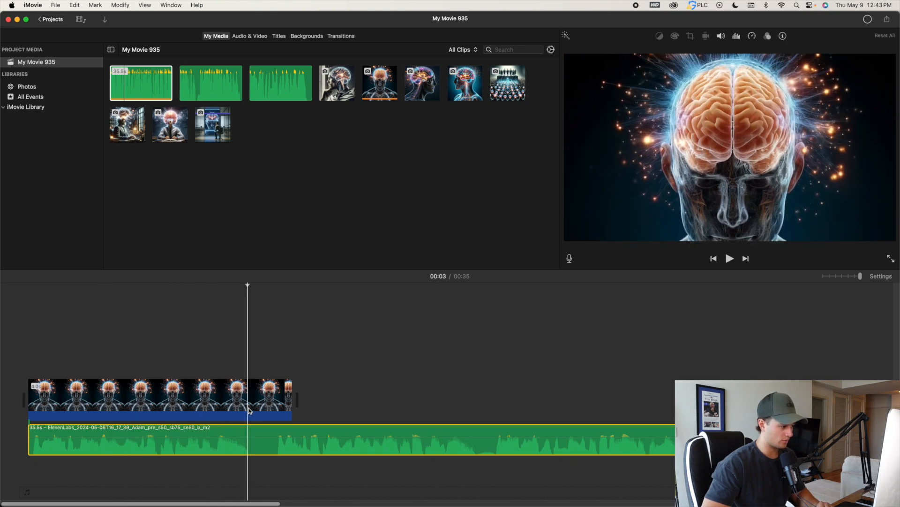
drag(292, 393, 245, 390)
Listen to the next voiceover line and add the image of the seated man facing the brain screen after the first clip.
key(space)
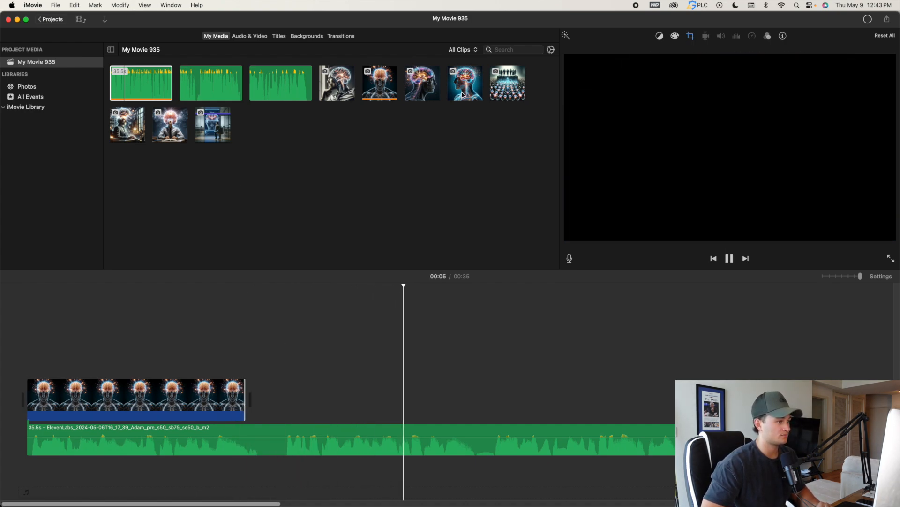
key(space)
drag(217, 127, 262, 399)
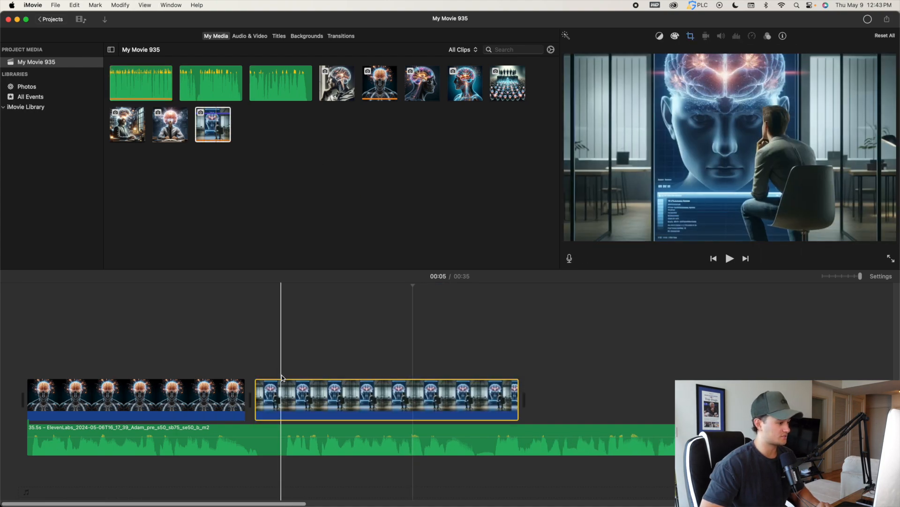
Split the voiceover around the pause after the first sentence, delete the 0.5-second piece and close the gap.
key(space)
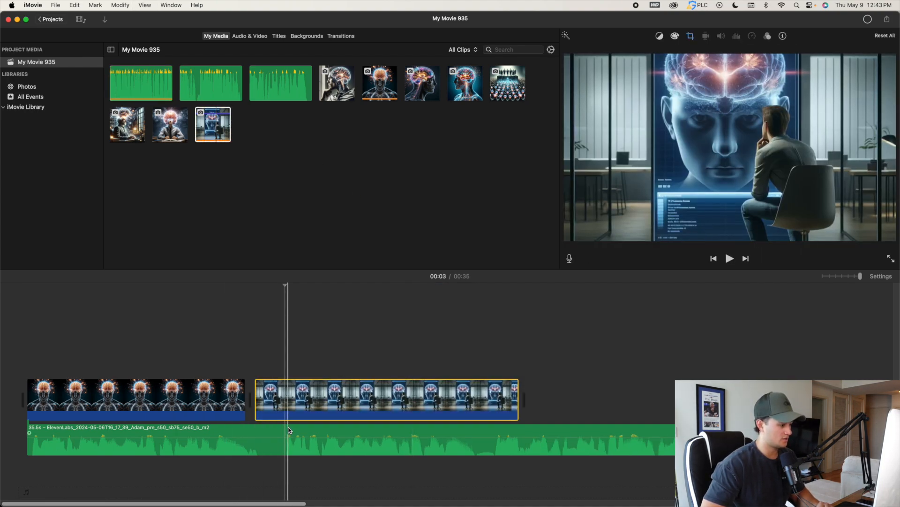
click(288, 430)
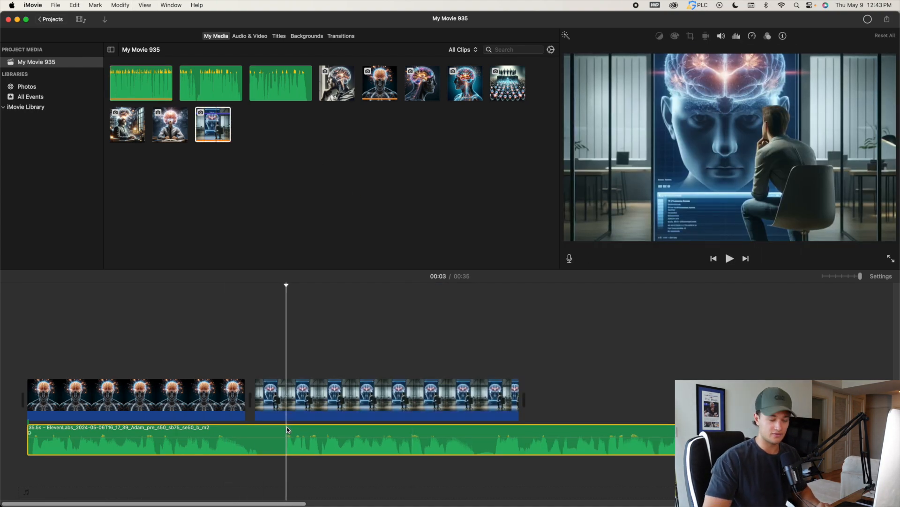
key(cmd+b)
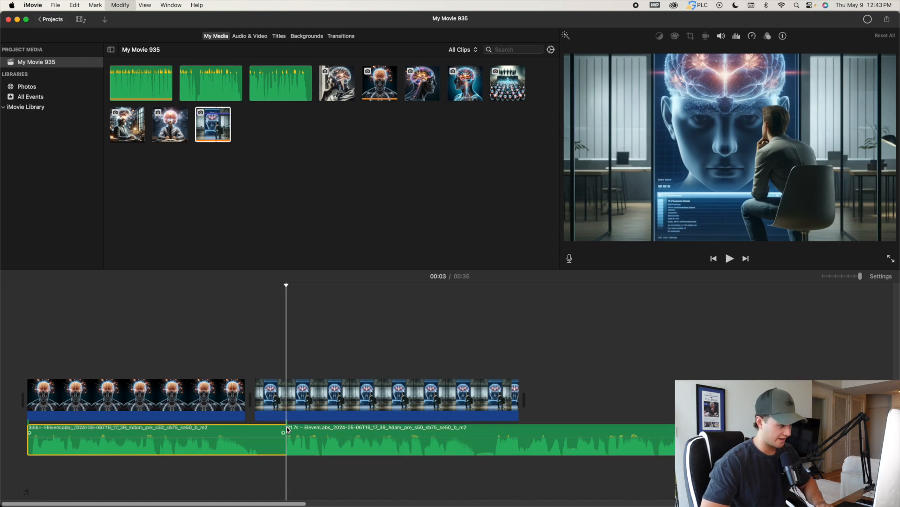
key(super+b)
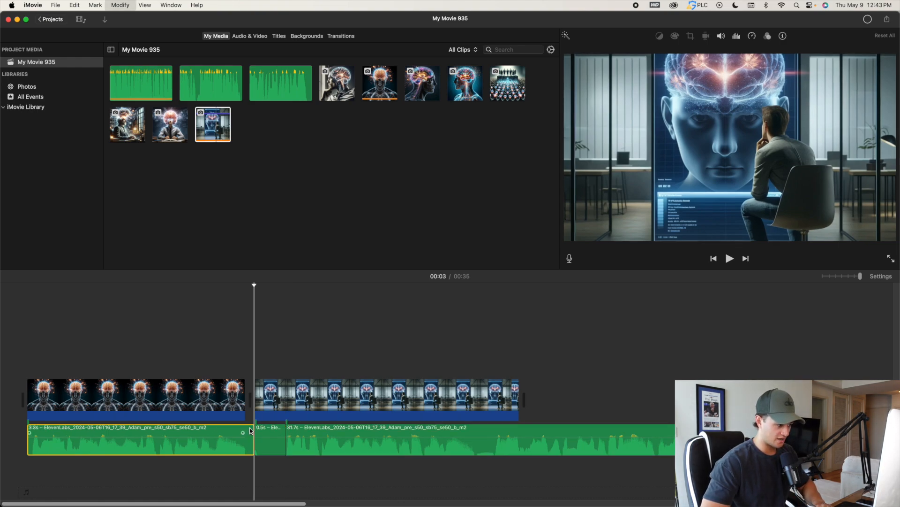
click(263, 431)
key(Delete)
drag(301, 429, 266, 429)
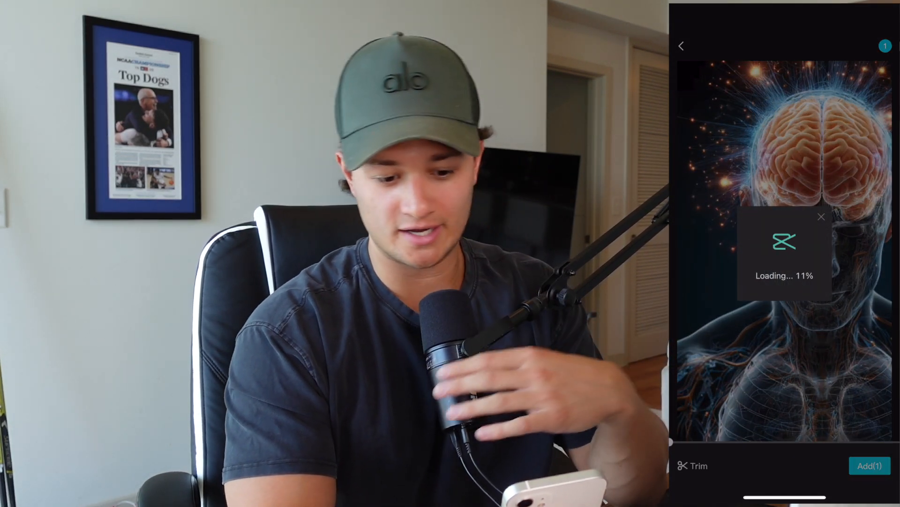
Switch to CapCut and generate English auto captions from the imported video without a template.
click(757, 463)
click(826, 462)
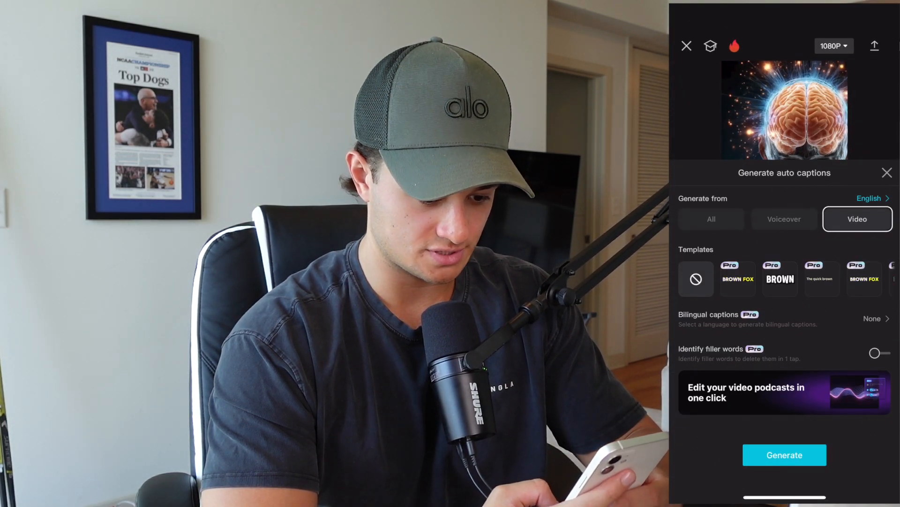
click(785, 454)
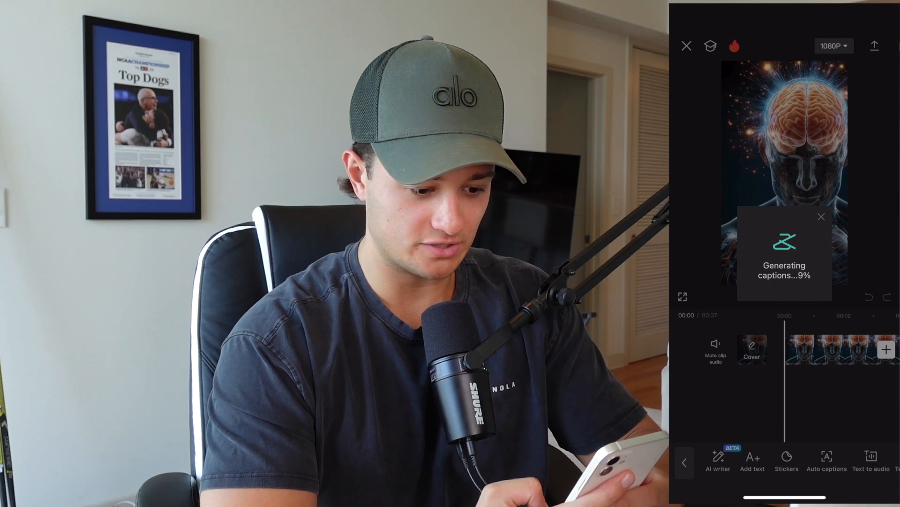